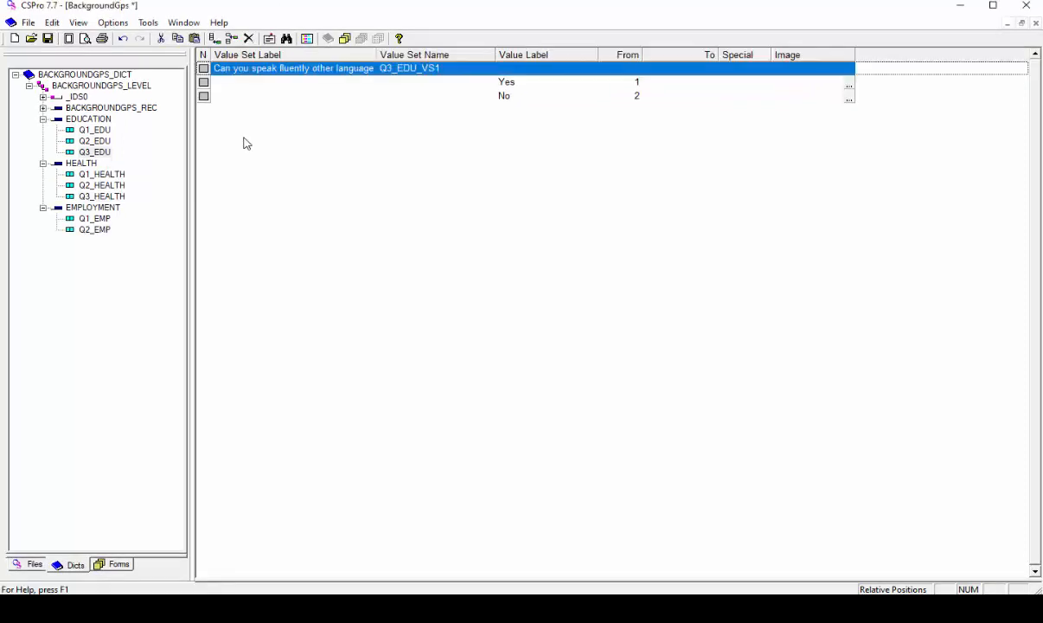
right_click(246, 143)
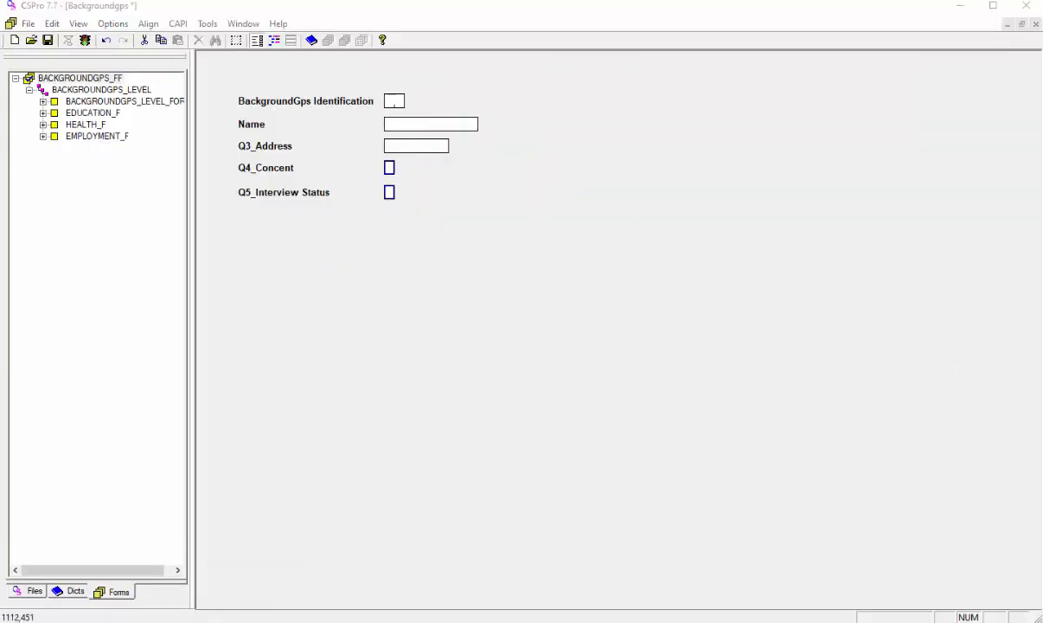
- View the Education, Health and Employment forms to examine their questions
left_click(93, 114)
left_click(86, 128)
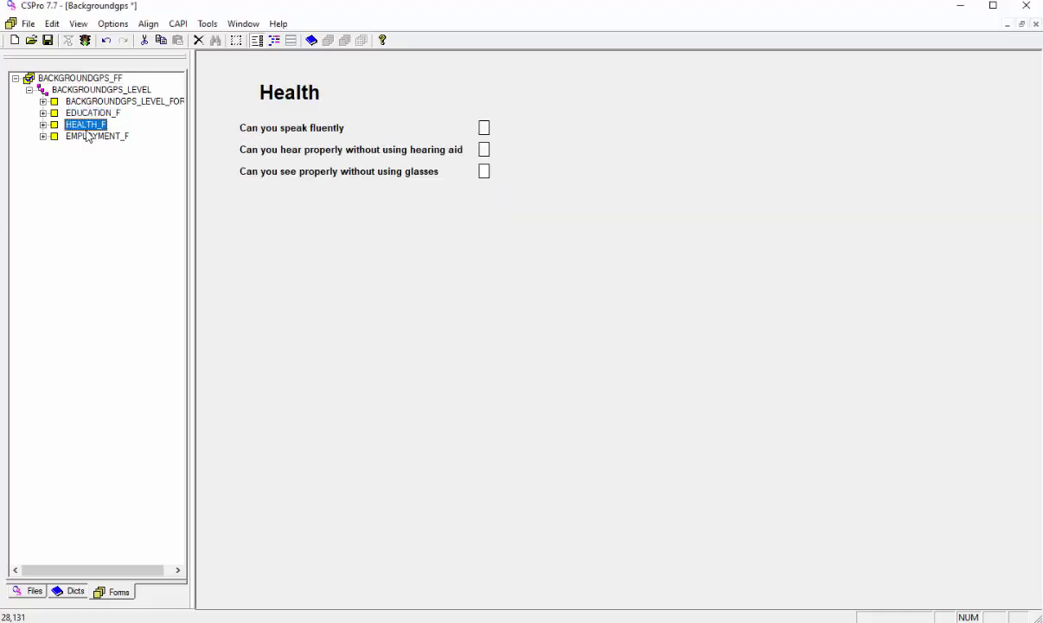
left_click(92, 137)
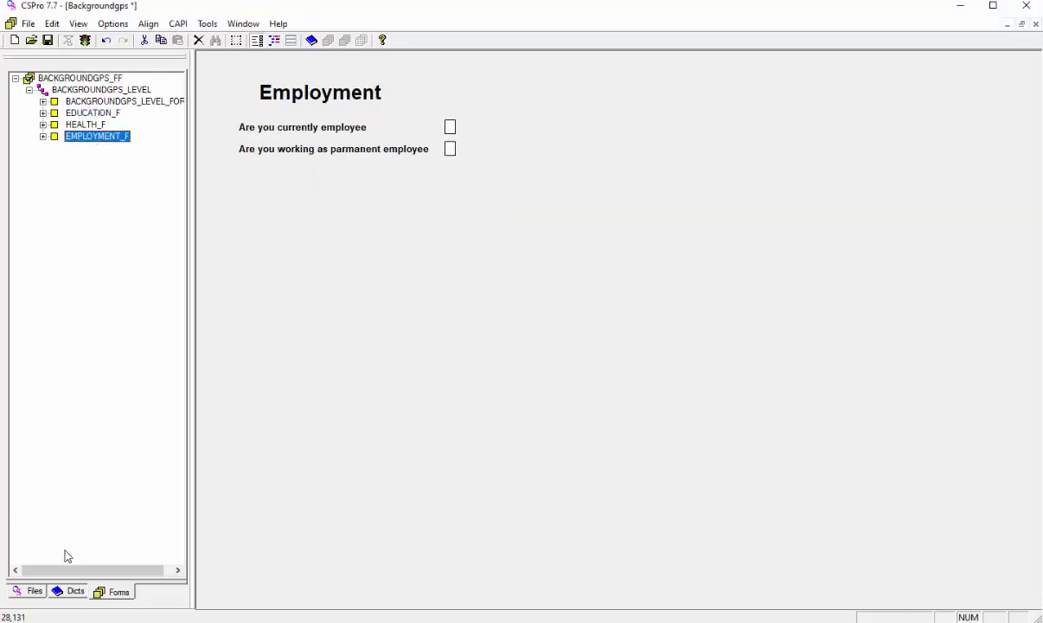
- Examine the dictionary value sets of Q1_EDU, Q3_EDU, Q1_HEALTH, Q3_HEALTH and Q1_EMP
left_click(74, 593)
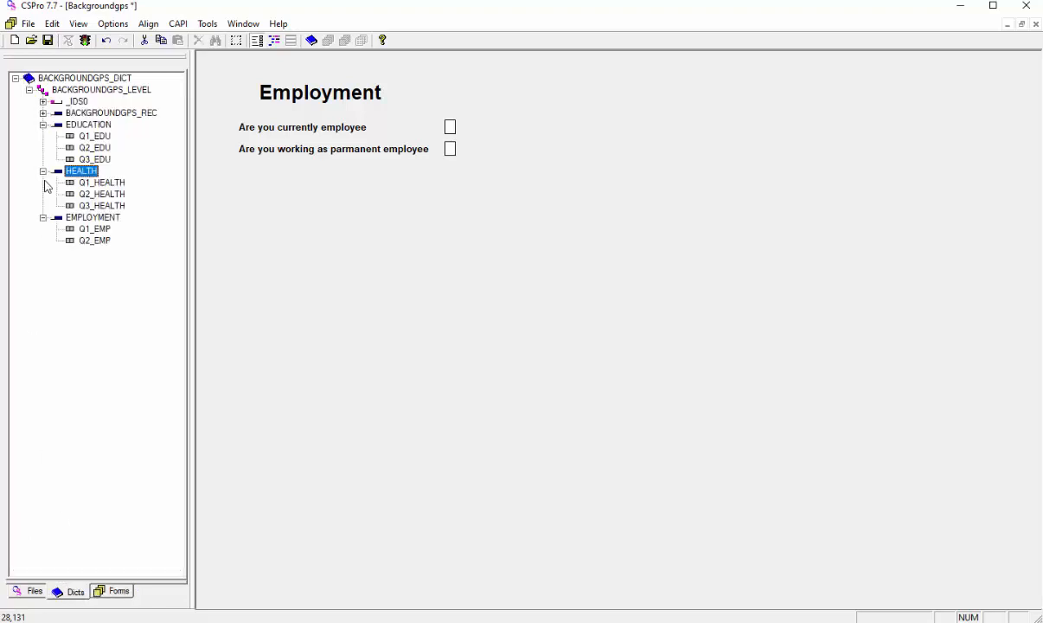
left_click(95, 138)
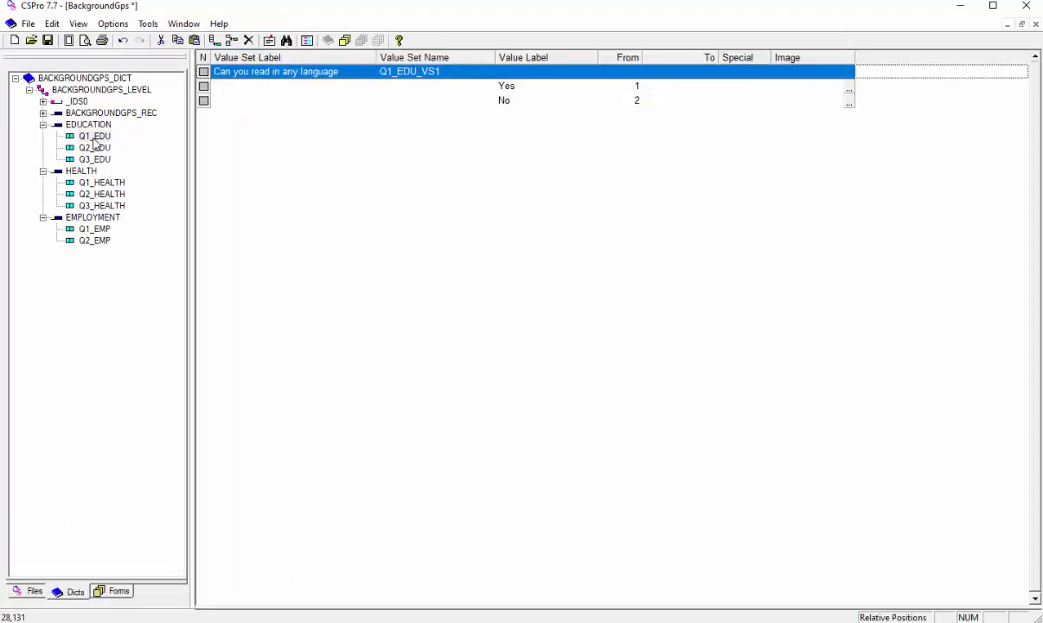
left_click(101, 158)
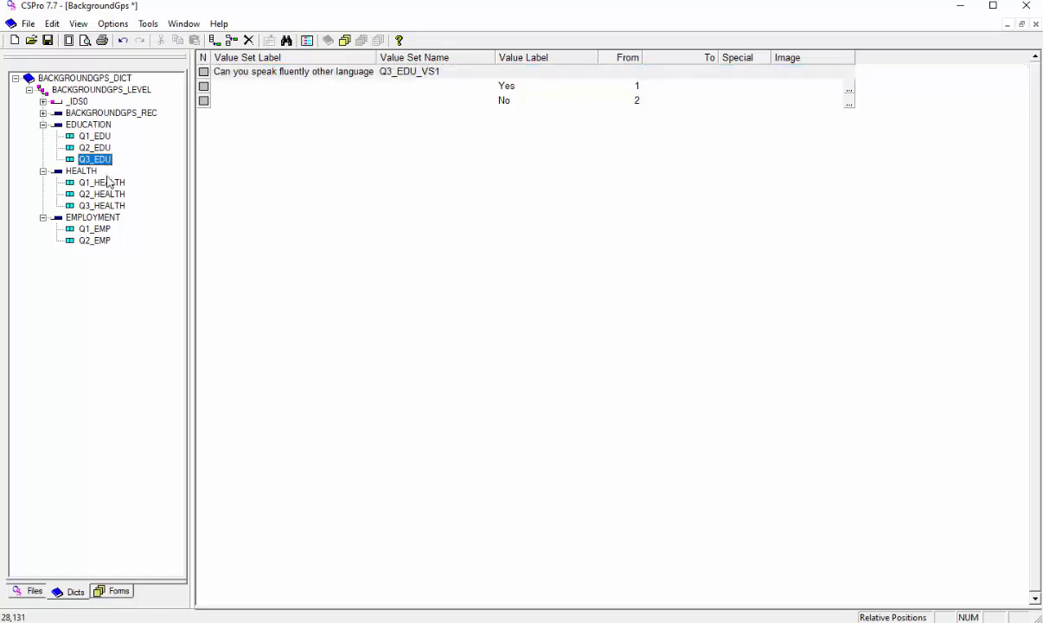
left_click(110, 184)
left_click(108, 206)
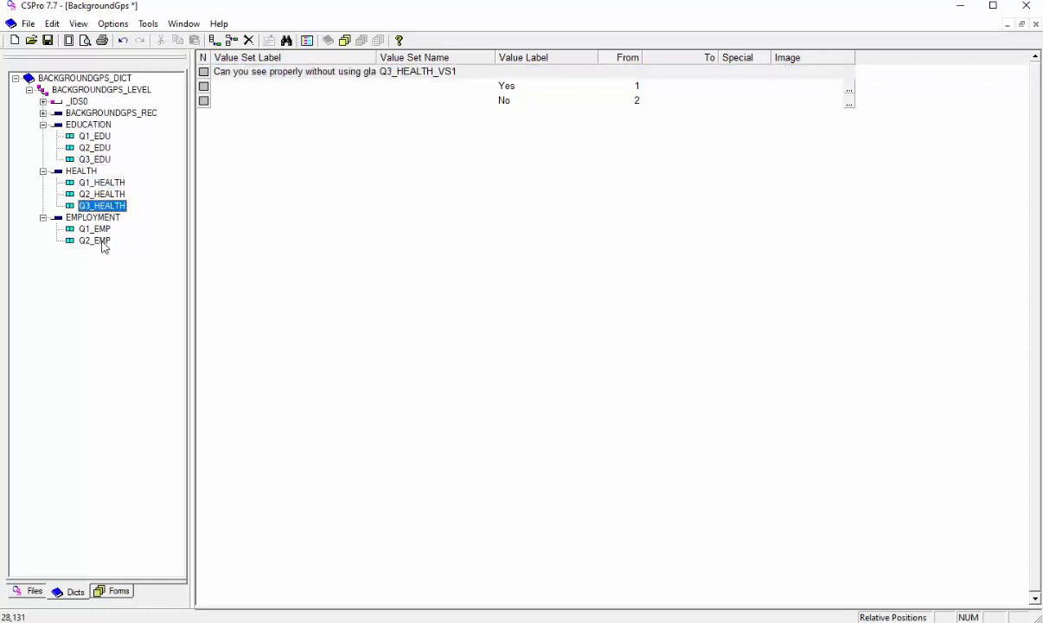
left_click(101, 230)
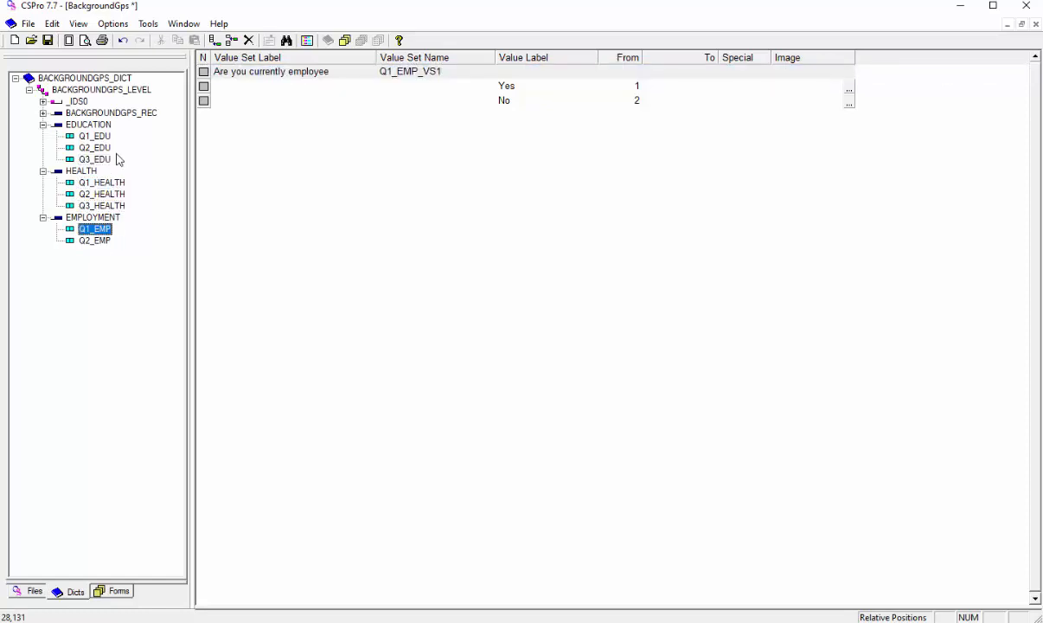
left_click(96, 135)
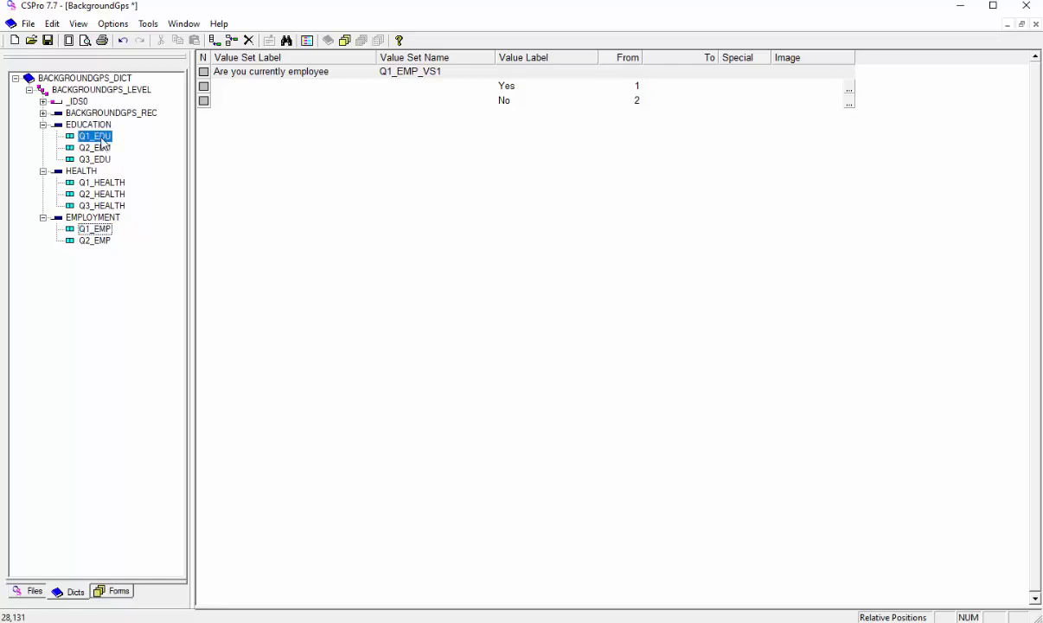
left_click(104, 159)
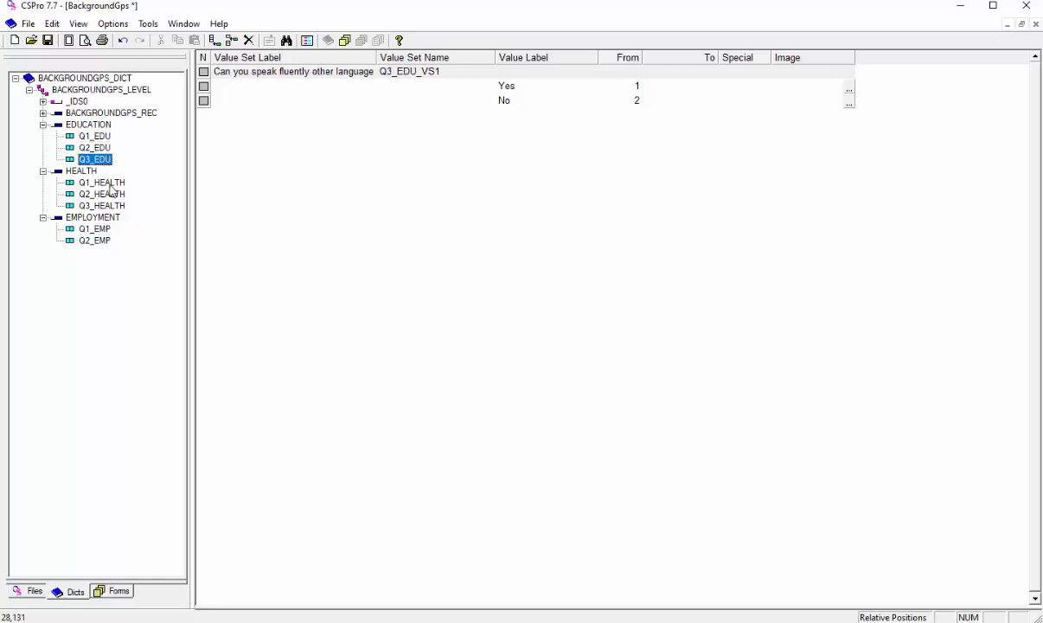
left_click(106, 182)
left_click(104, 206)
left_click(102, 229)
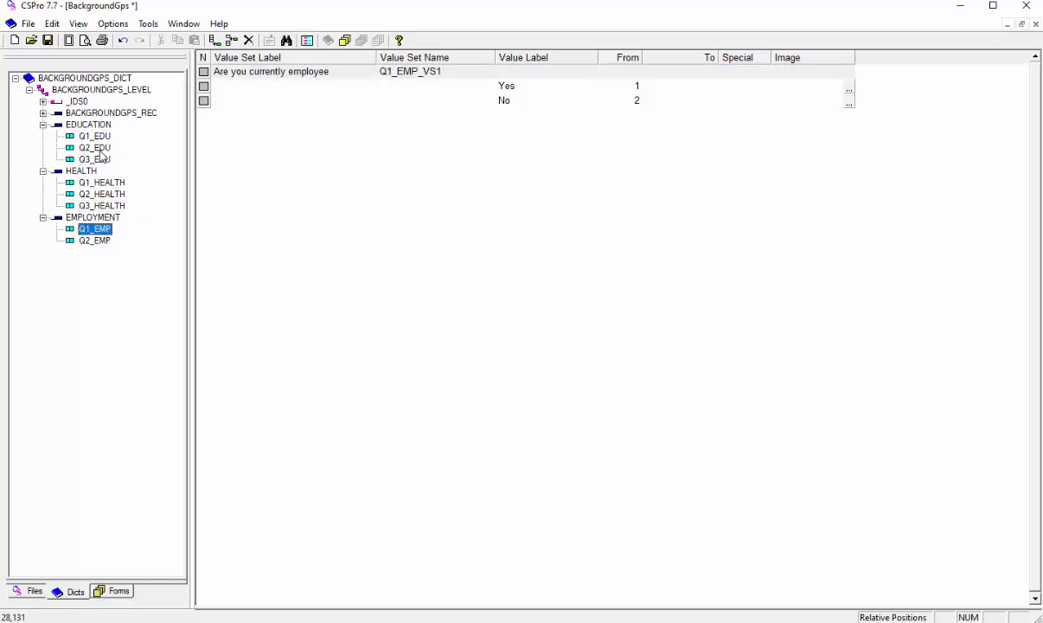
- Compare the value sets of the second questions, Q2_EDU, Q2_HEALTH and Q2_EMP
left_click(100, 149)
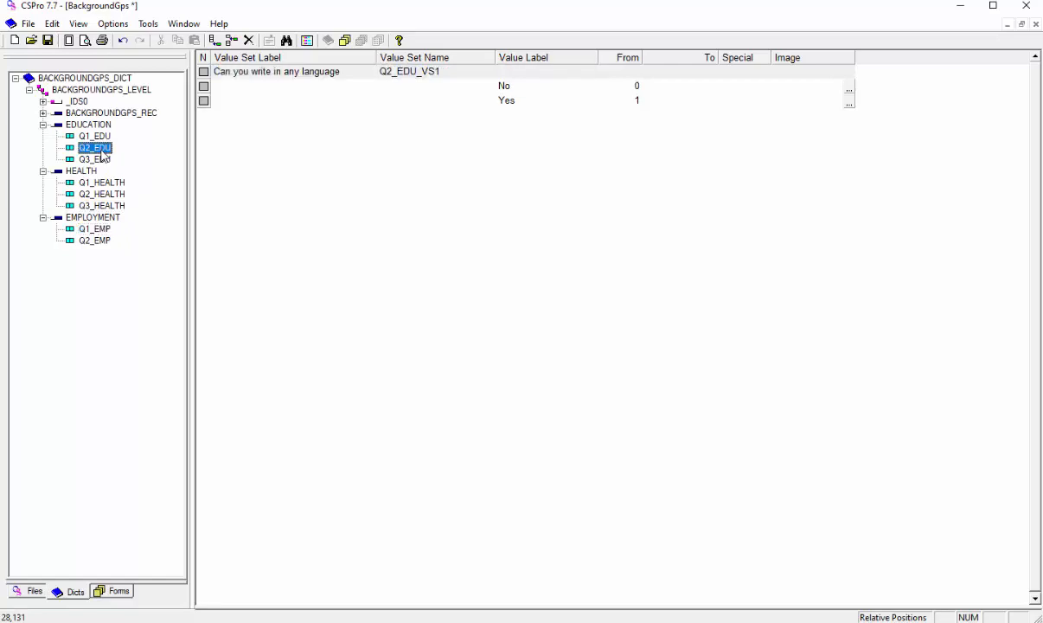
left_click(106, 193)
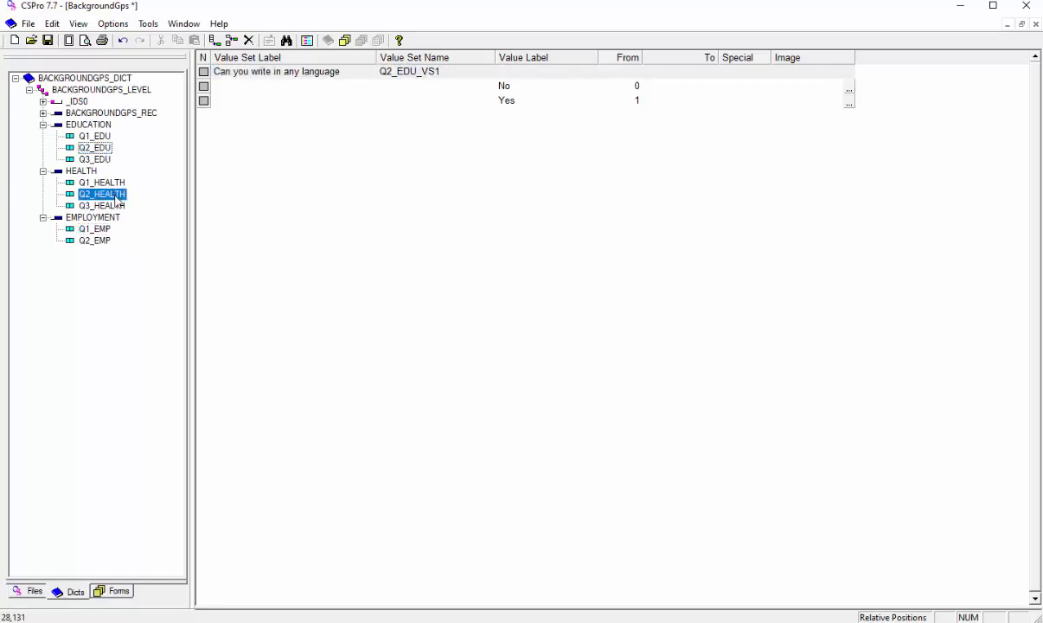
left_click(102, 242)
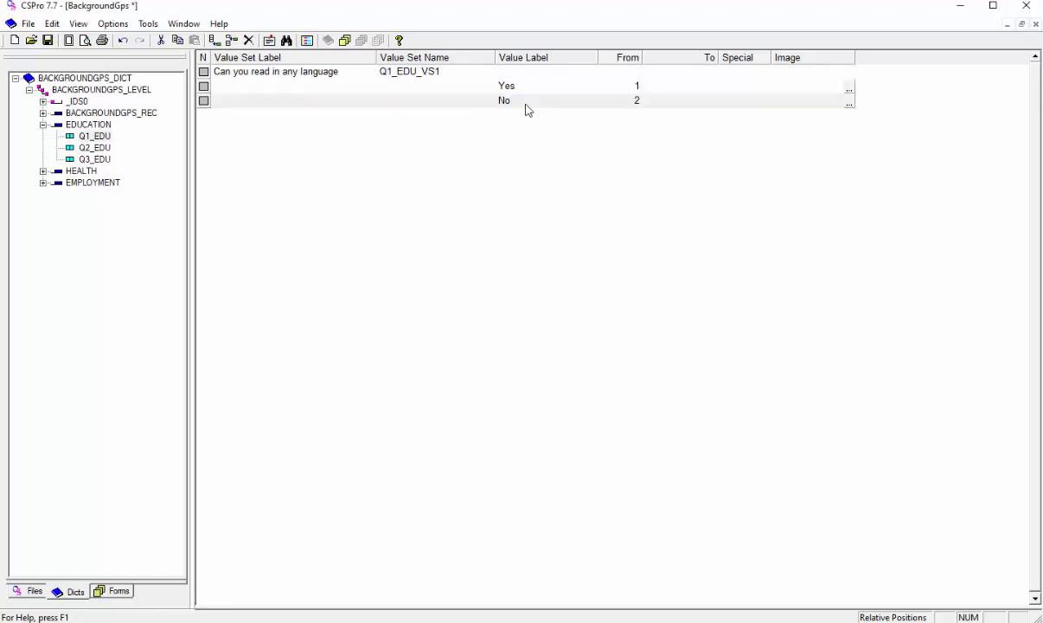
- Add the value "Refused to give answer" with code 8 after No in the Q1_EDU value set
left_click(528, 110)
type("Refuses to give answer")
key("Tab")
type("8")
key("Return")
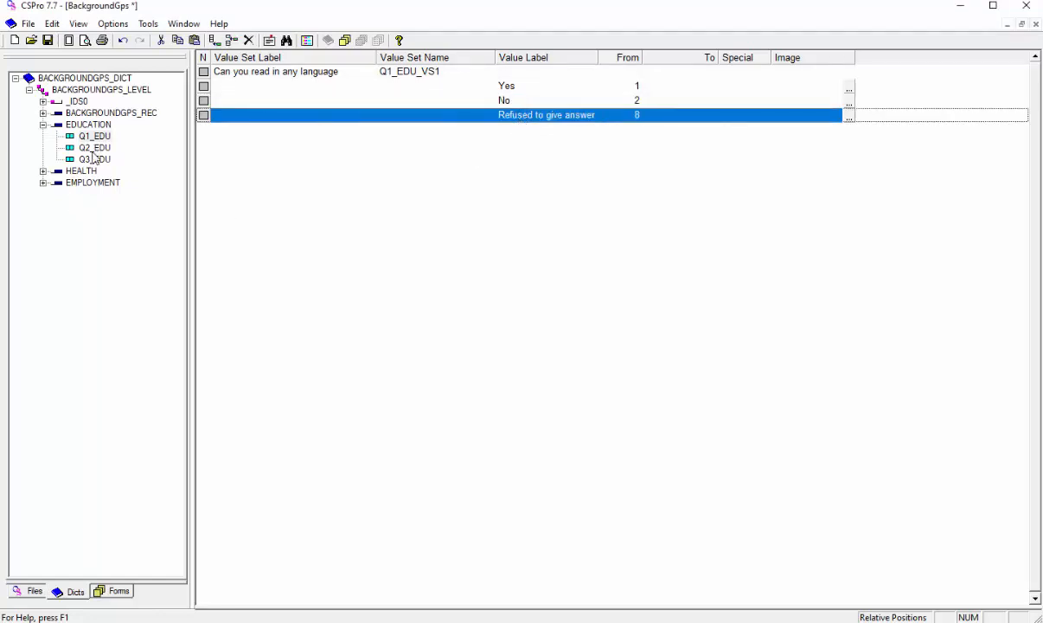
- Paste the "Refused to give answer" value with code 8 into the Q3_EDU value set
left_click(93, 159)
left_click(538, 101)
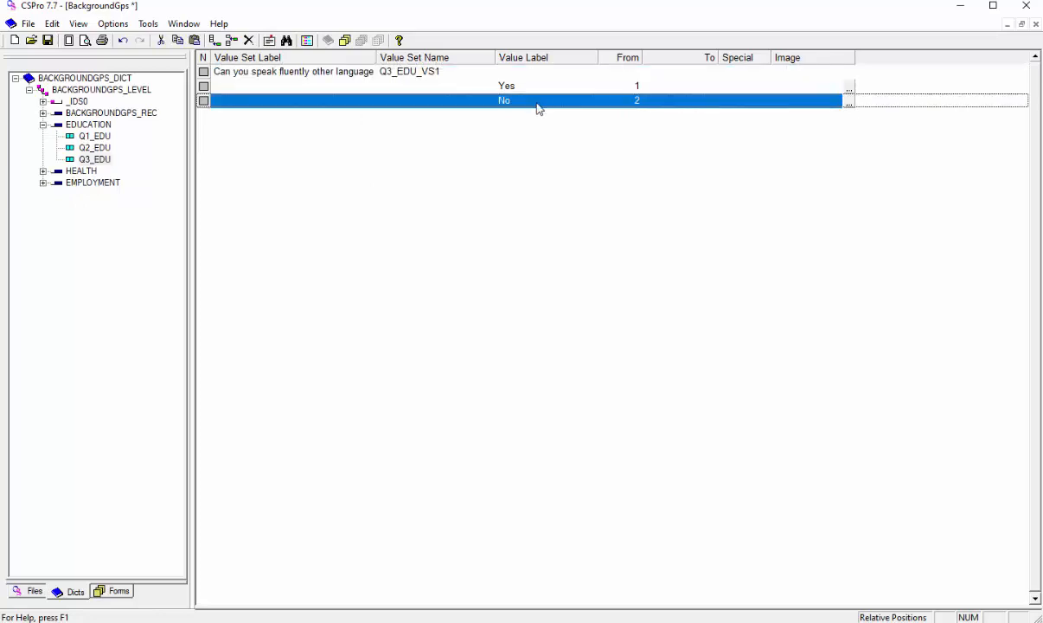
key("ctrl+v")
key("Return")
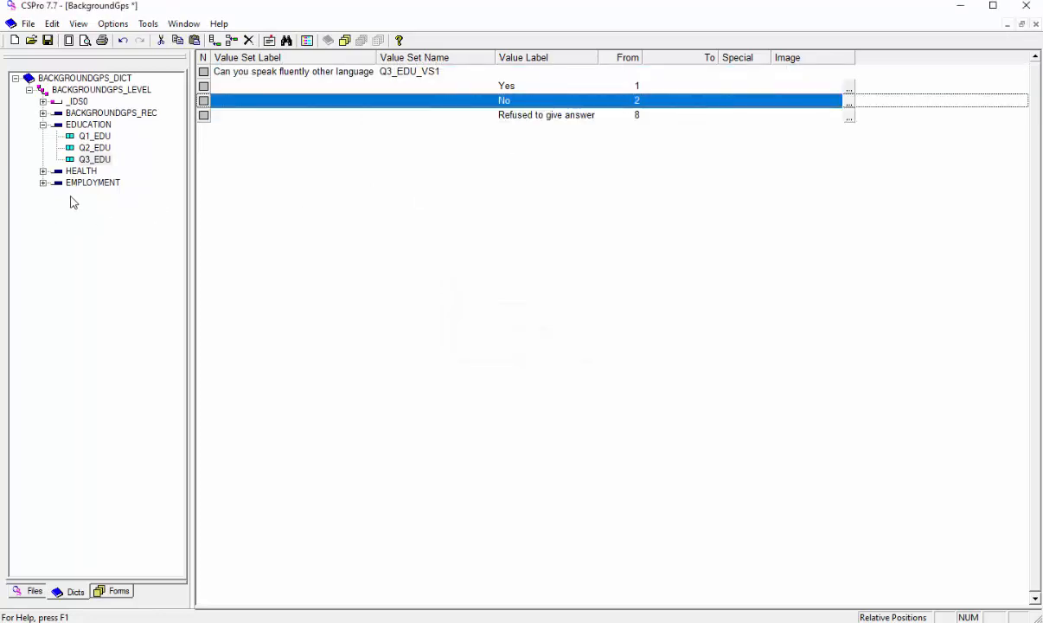
- Paste the "Refused to give answer" value with code 8 into the Q1_HEALTH value set
left_click(42, 170)
left_click(98, 182)
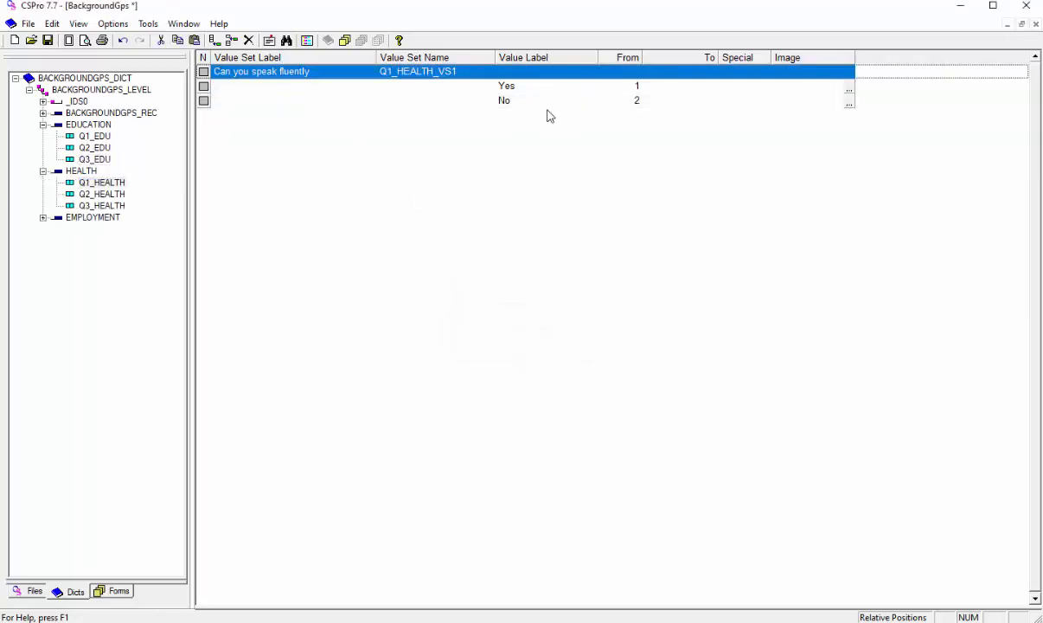
left_click(560, 102)
key("ctrl+v")
key("Return")
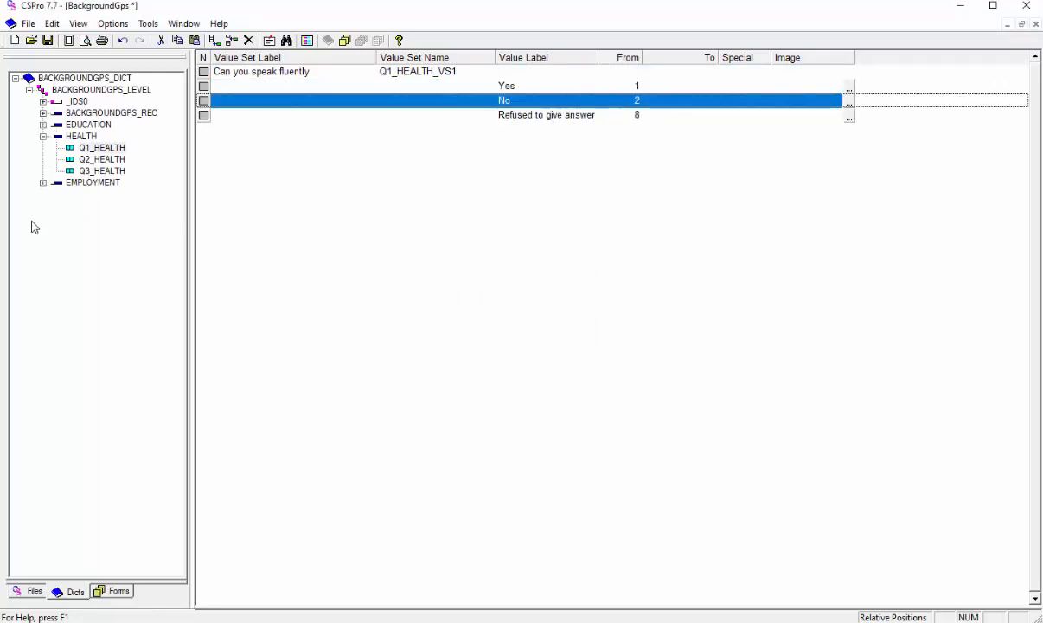
- Paste the "Refused to give answer" value with code 8 into the Q1_EMP value set
left_click(43, 183)
left_click(94, 194)
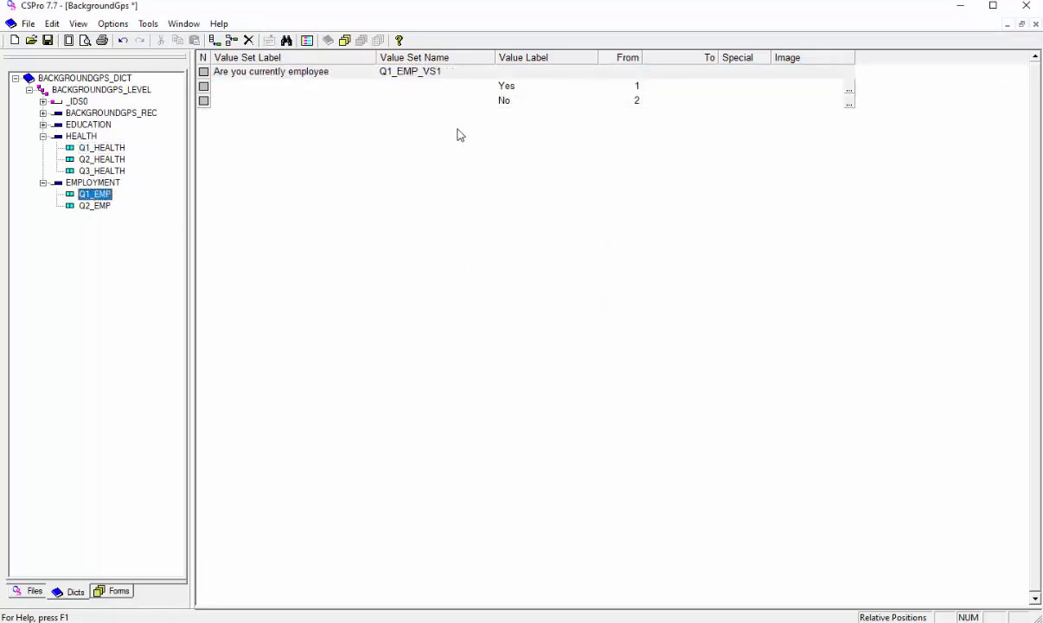
left_click(517, 102)
type("Refused to give answer\t8")
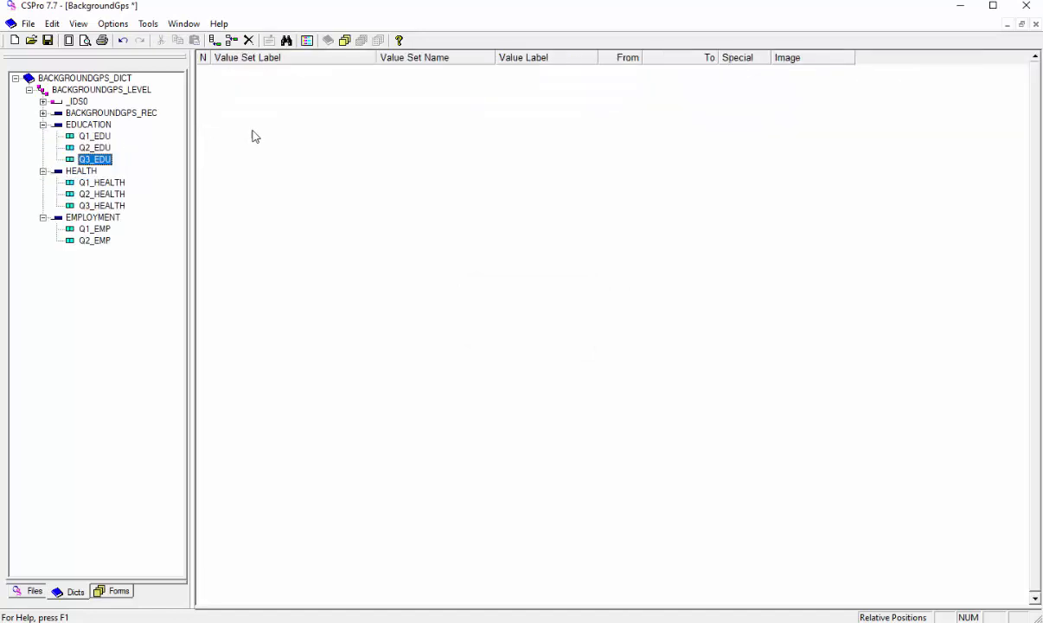
- Check which of the items Q1_EDU, Q3_EDU, Q1_HEALTH and Q1_EMP already have a value set
right_click(241, 122)
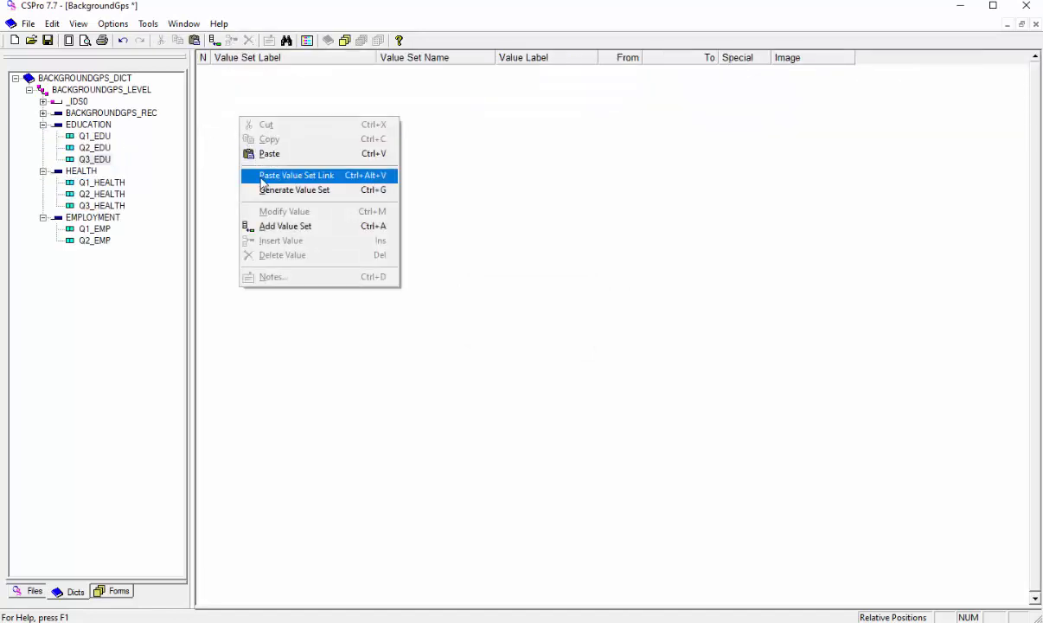
left_click(95, 136)
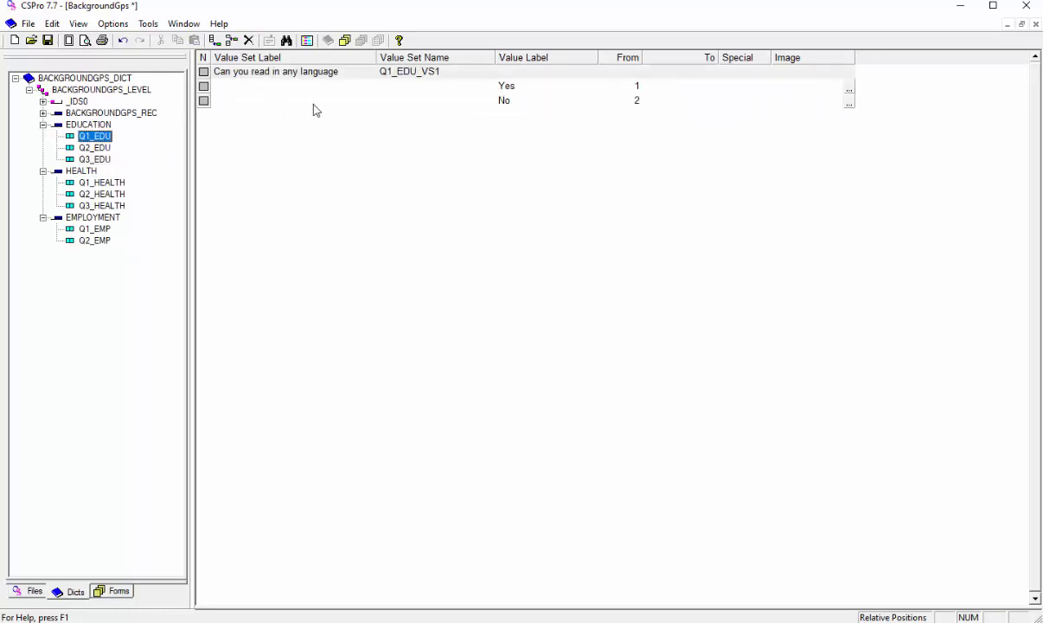
left_click(333, 74)
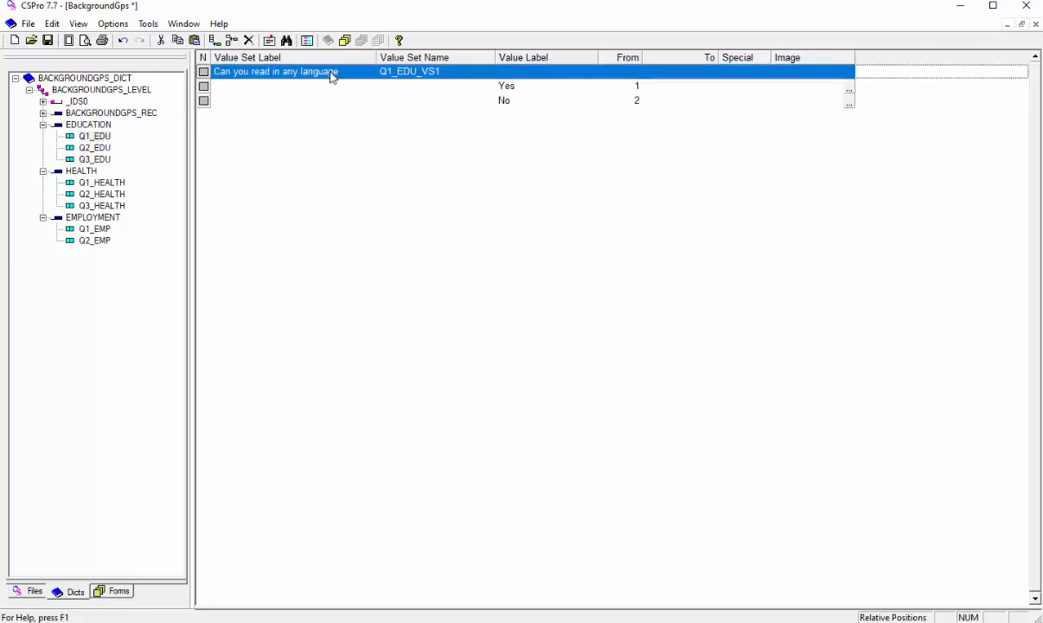
left_click(95, 159)
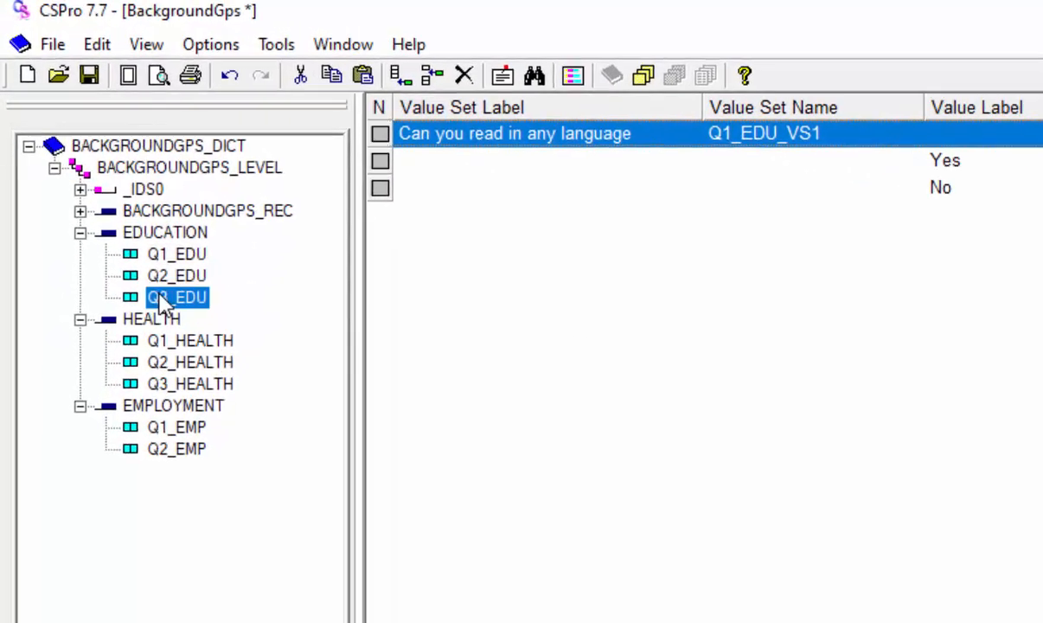
left_click(216, 344)
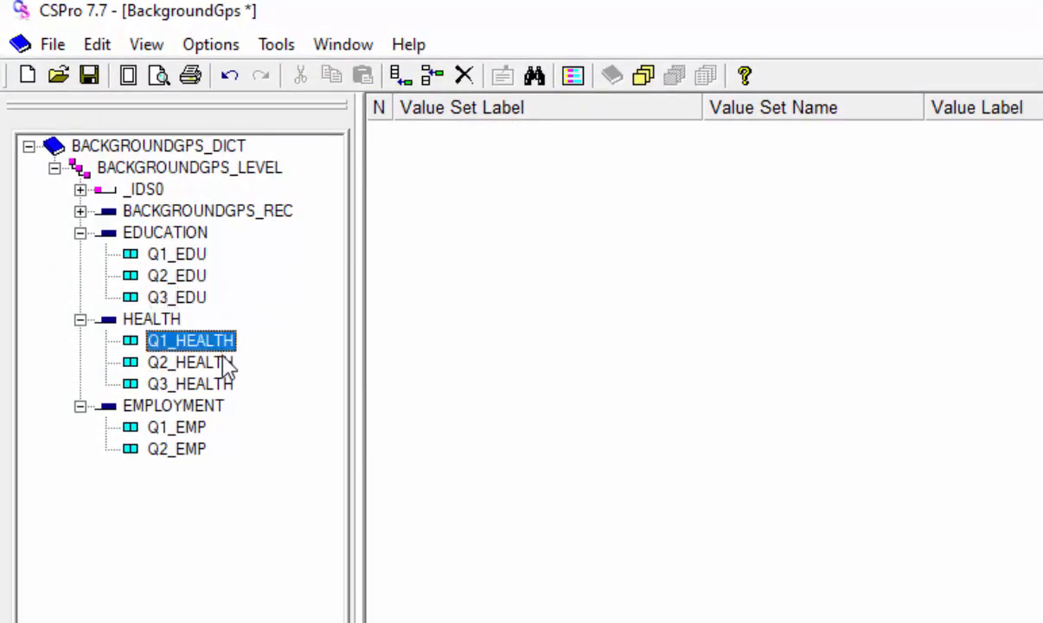
left_click(189, 433)
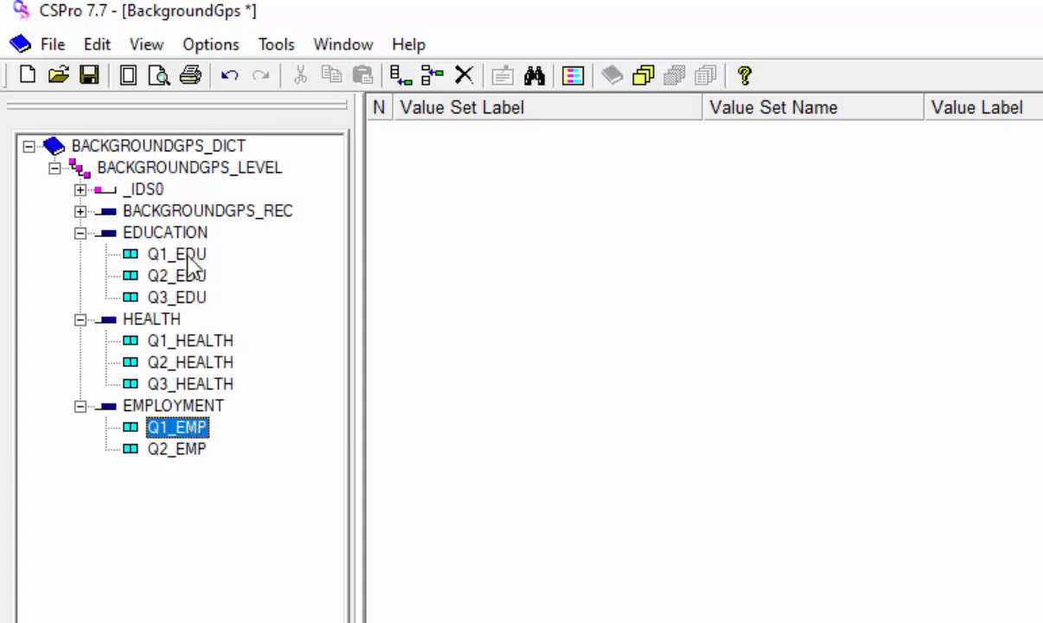
left_click(192, 296)
left_click(537, 245)
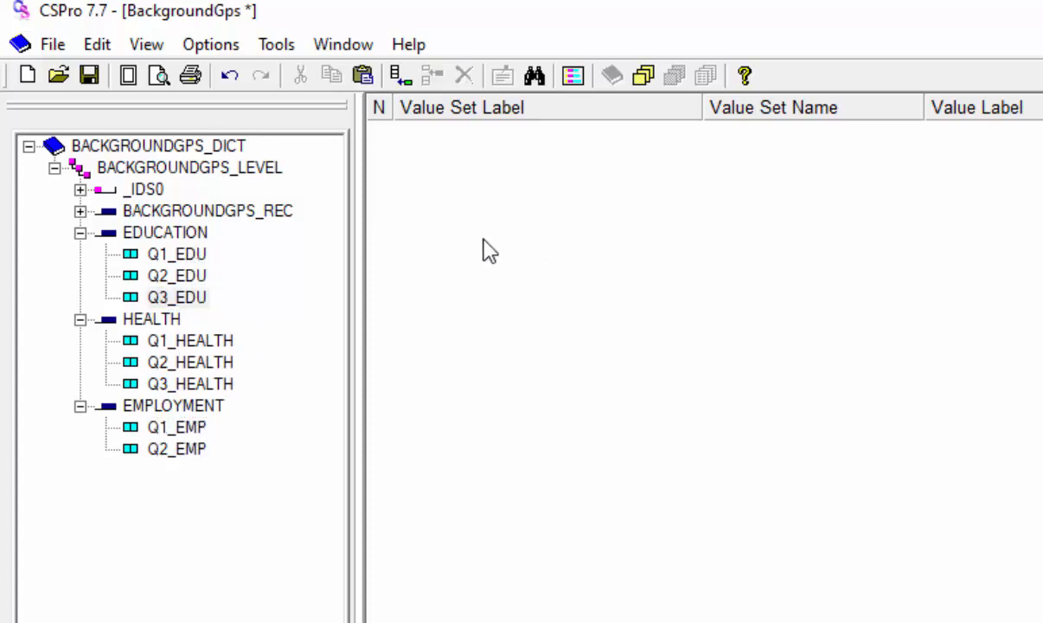
- Copy the "Can you read in any language" value set from Q1_EDU and paste it into Q3_EDU as a value set link
left_click(195, 253)
left_click(470, 144)
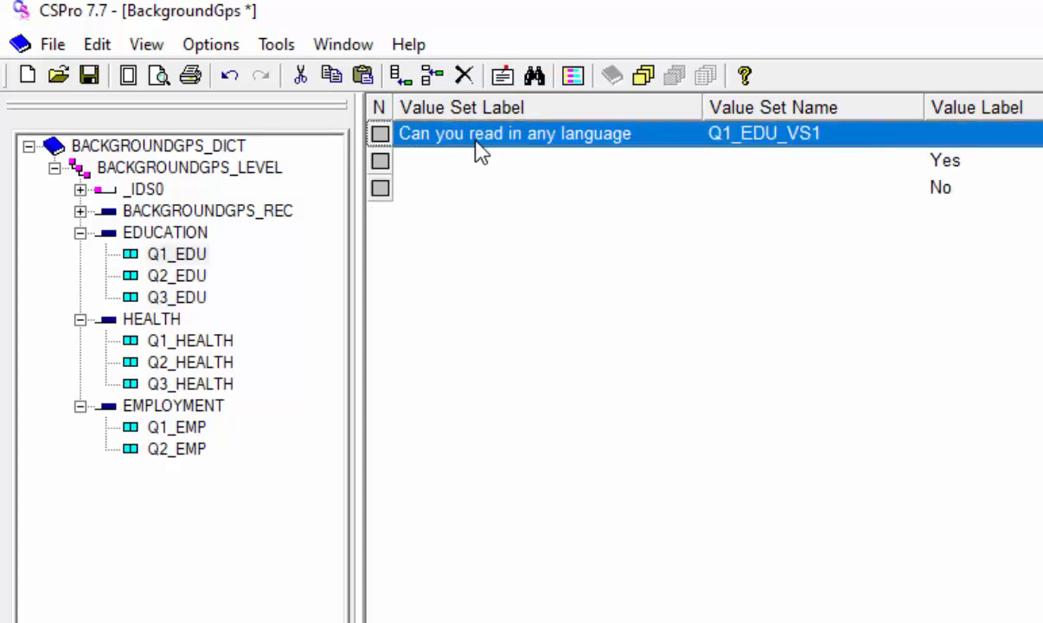
left_click(177, 297)
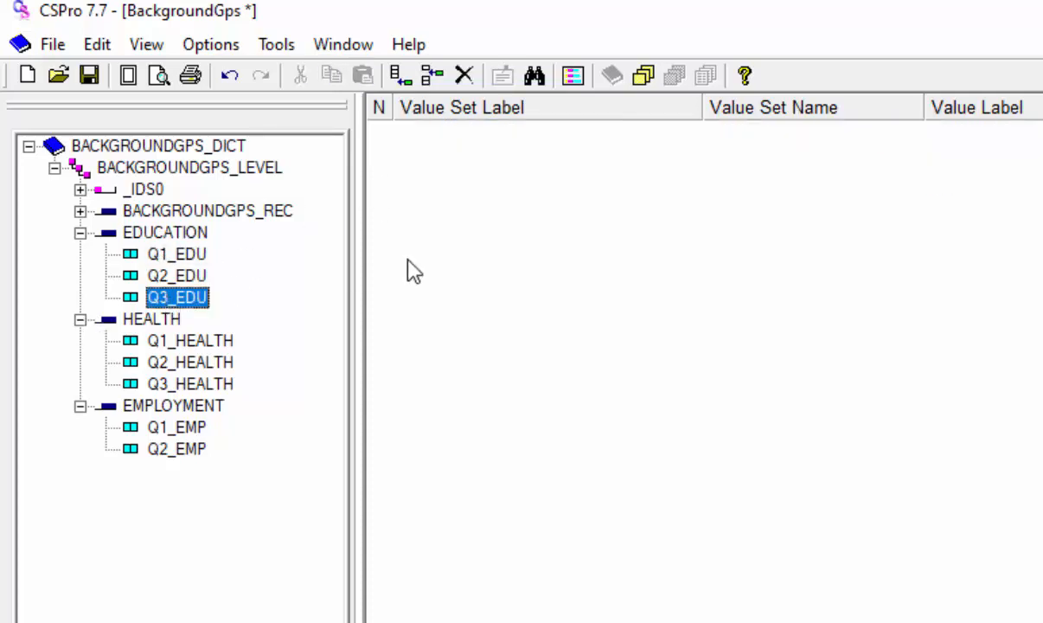
right_click(456, 260)
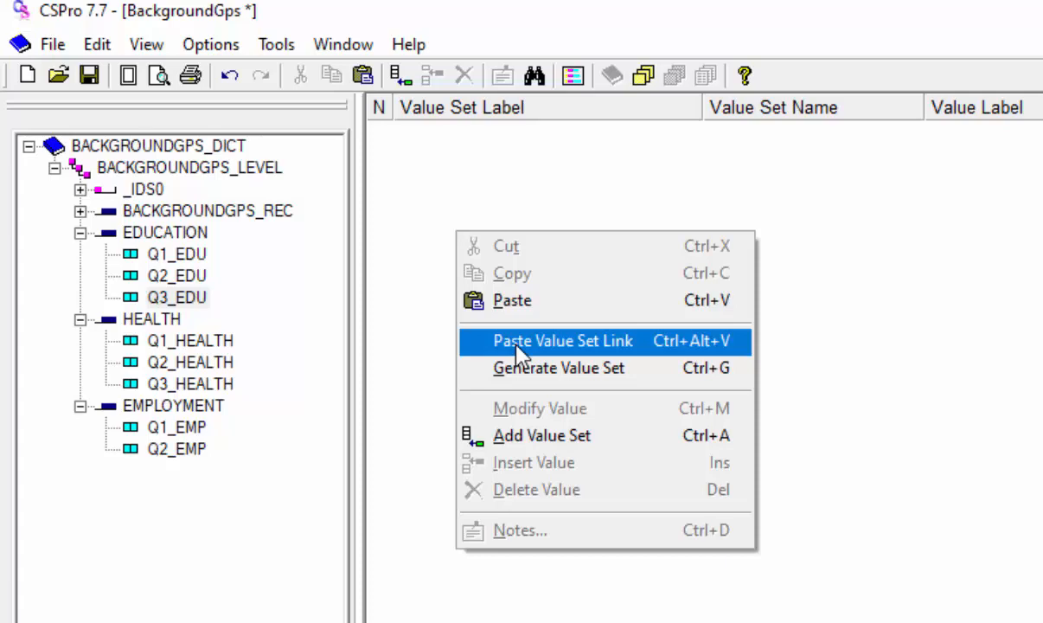
left_click(519, 343)
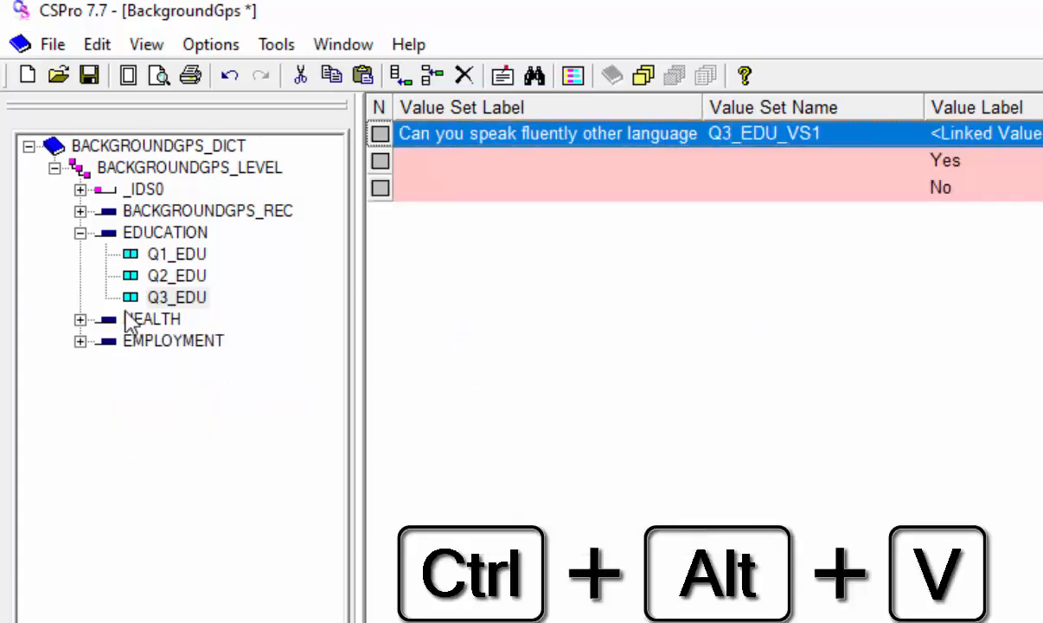
- Paste the copied Q1_EDU value set into Q1_HEALTH as a value set link
left_click(79, 320)
left_click(200, 341)
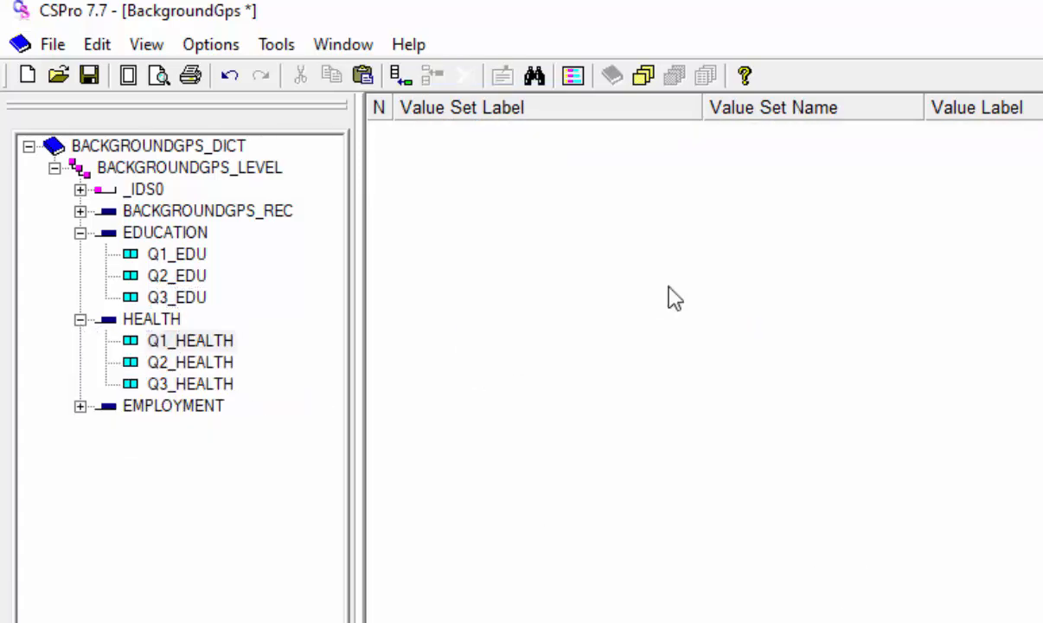
right_click(676, 296)
left_click(673, 367)
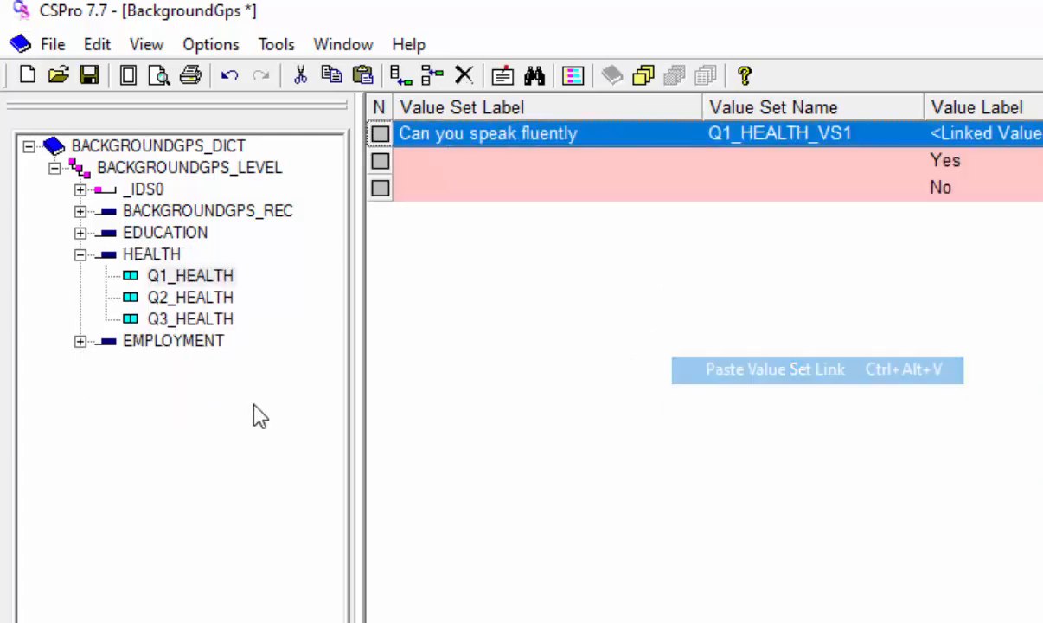
- Paste the copied Q1_EDU value set into Q1_EMP in the EMPLOYMENT record as a value set link
left_click(79, 341)
left_click(173, 363)
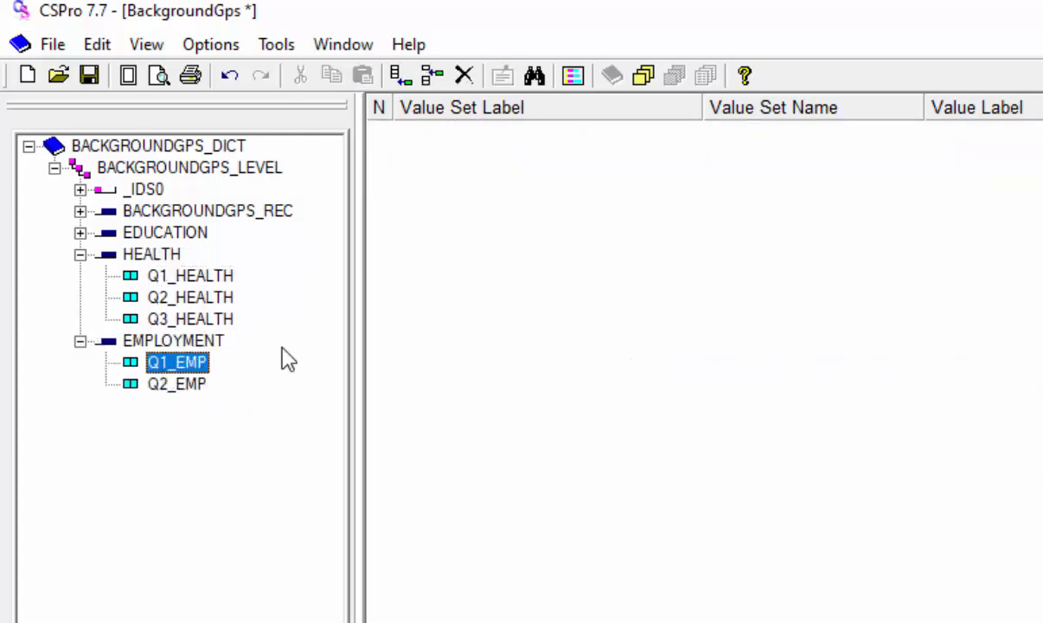
right_click(391, 333)
left_click(460, 408)
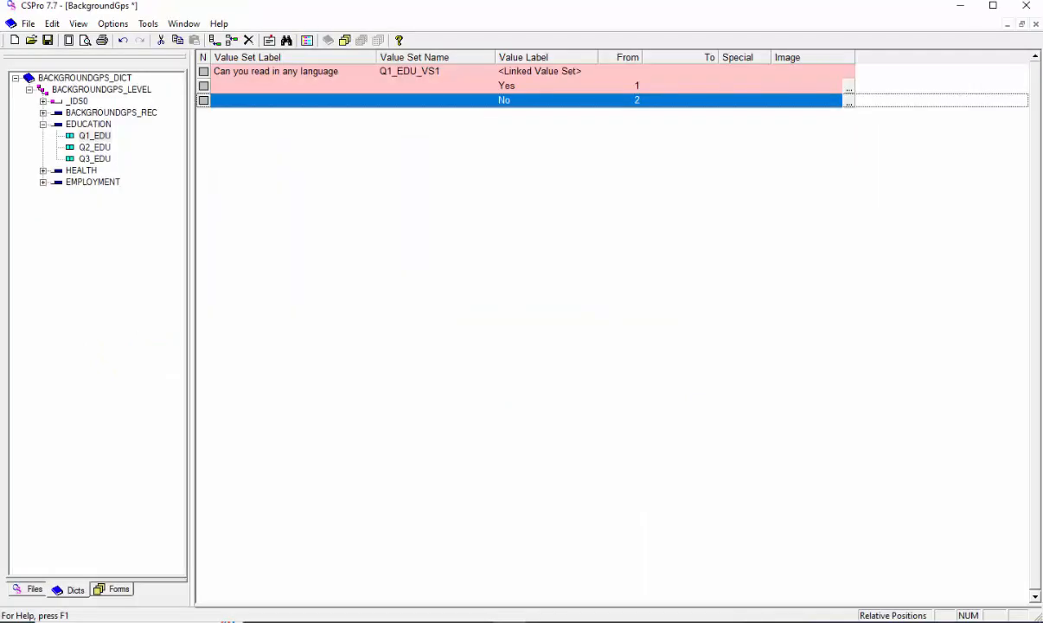
- Add a "Refused to give answer" value with code 8 to the Q1_EDU value set and check it in Q3_EDU and Q1_HEALTH
key("ctrl+a")
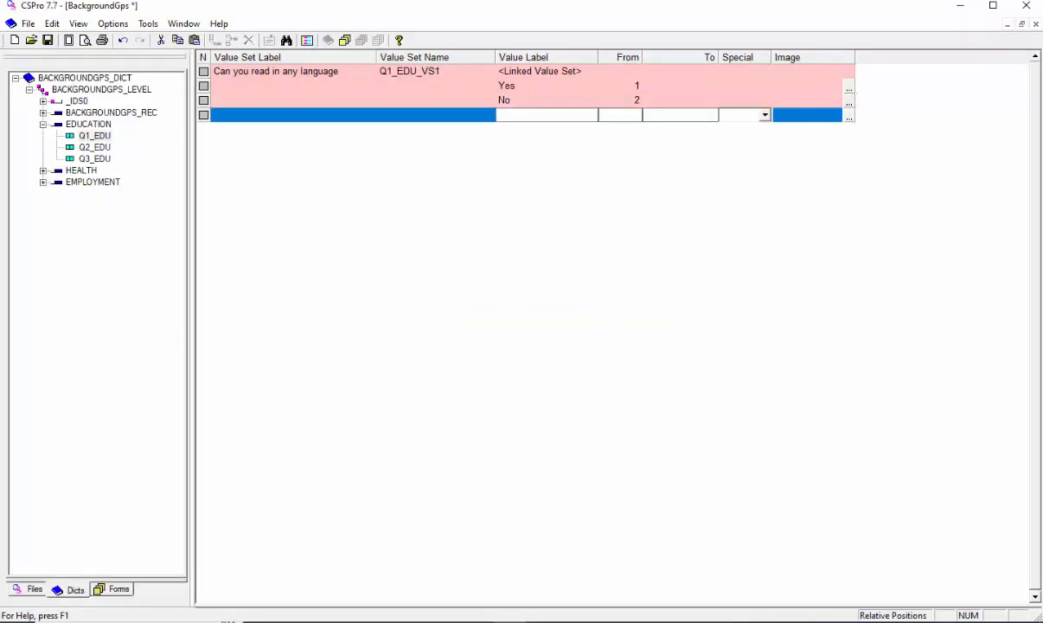
type("Refused to give answer")
key("Tab")
type("8")
key("Return")
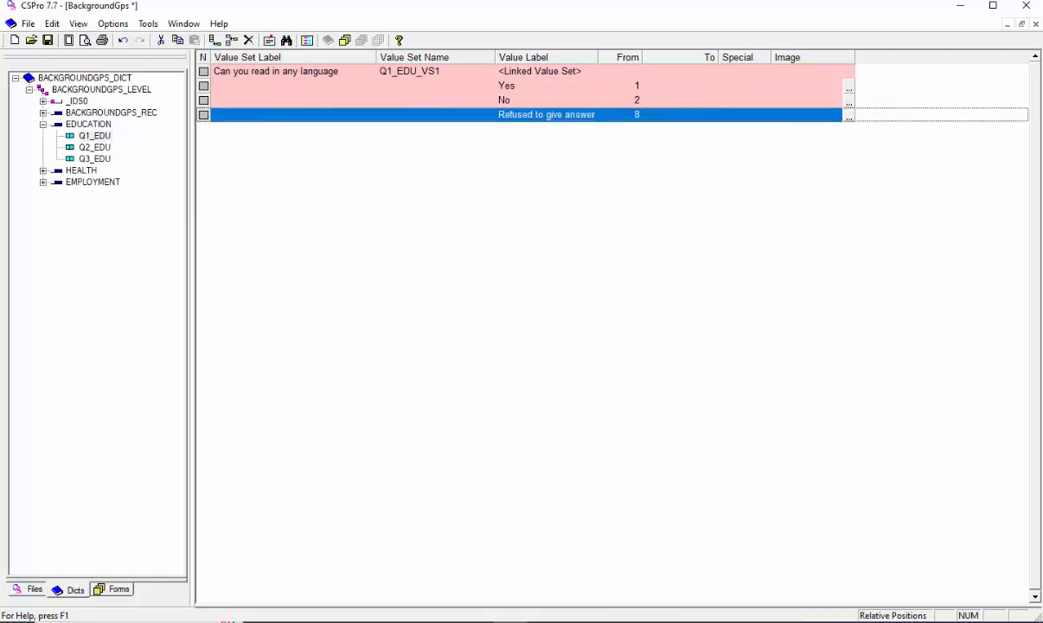
left_click(95, 159)
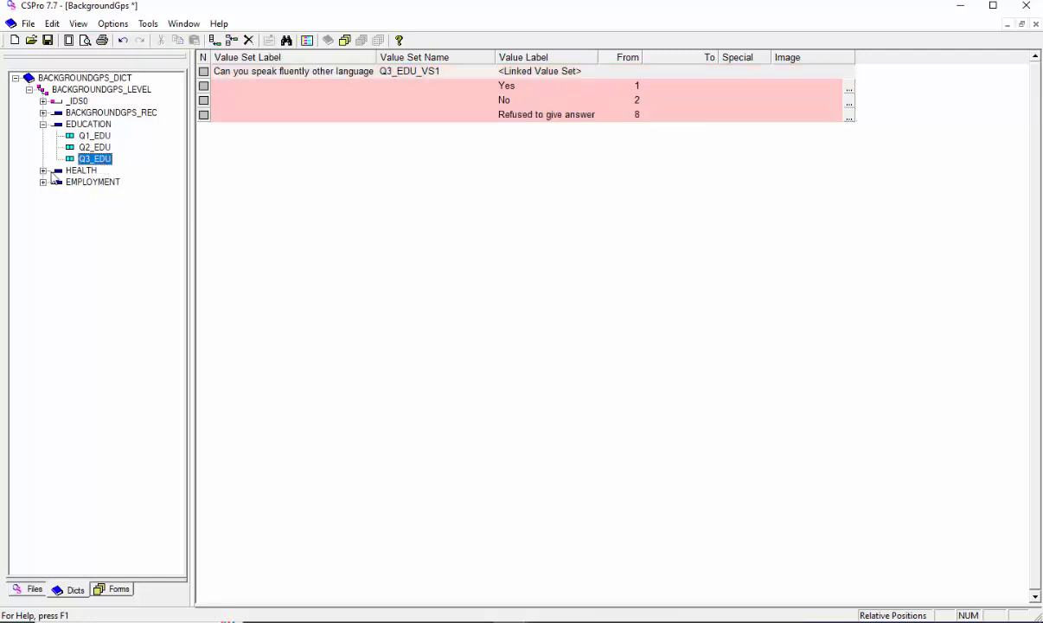
left_click(43, 170)
left_click(97, 182)
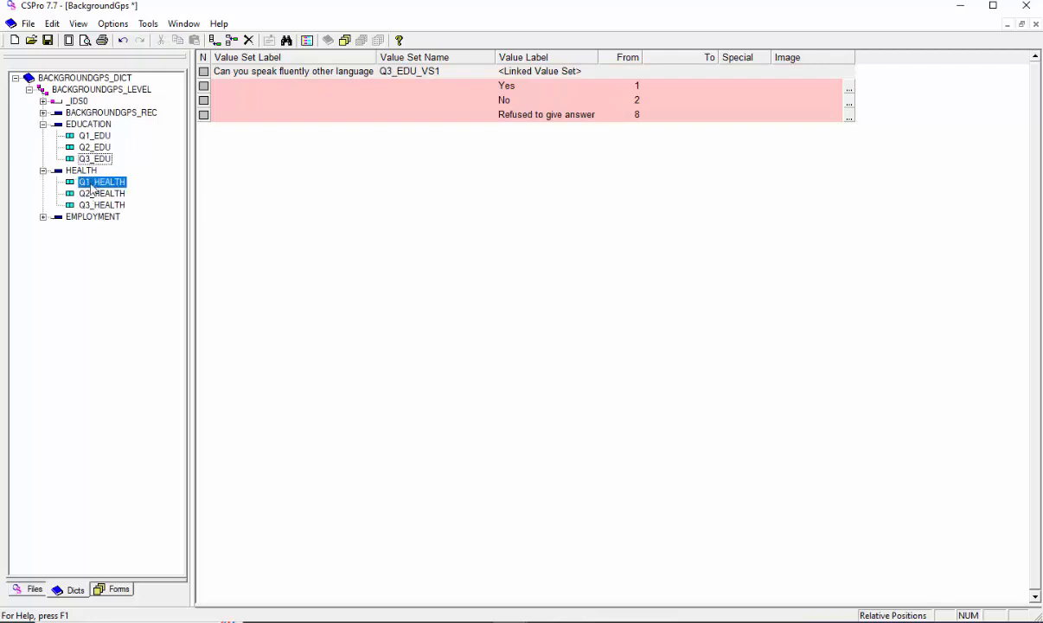
left_click(44, 217)
- Set the code of the "Refused to give answer" value to 3 in the Q1_EMP linked value set
left_click(95, 230)
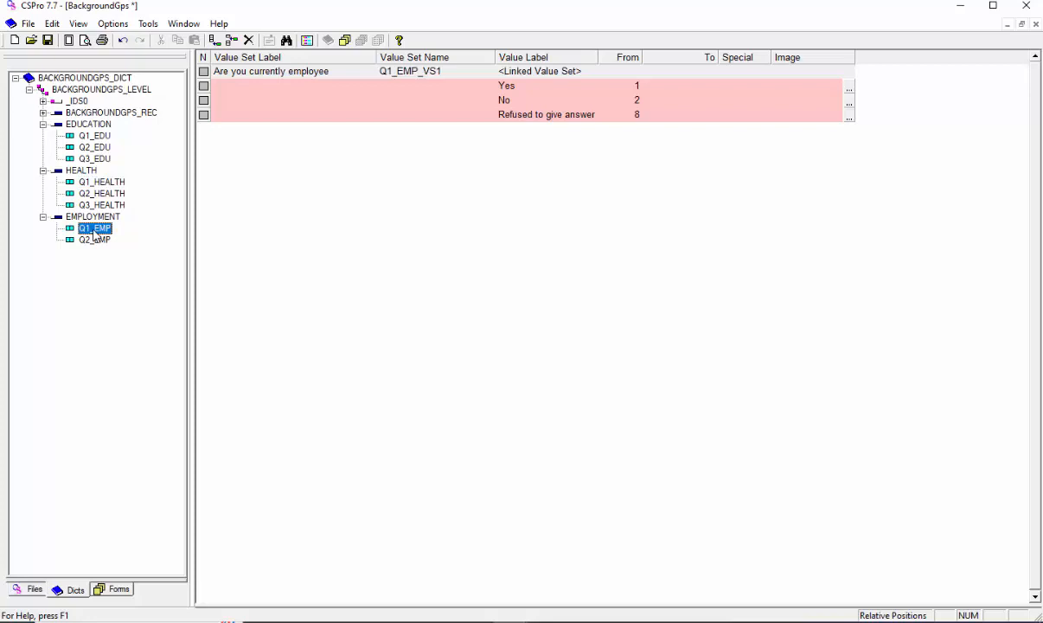
left_click(536, 118)
key("Tab")
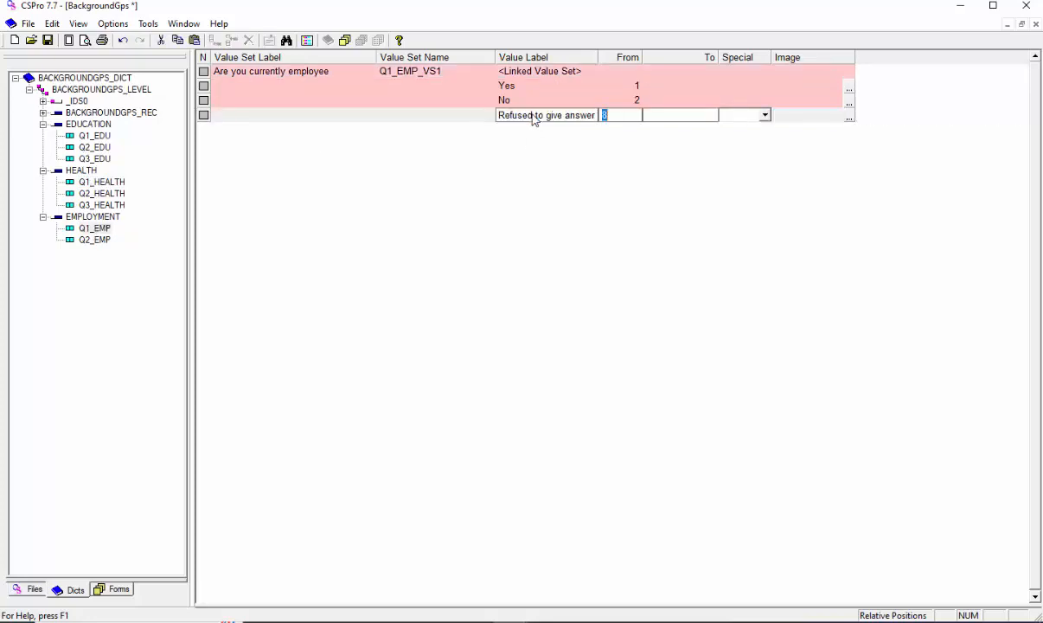
type("3")
key("Return")
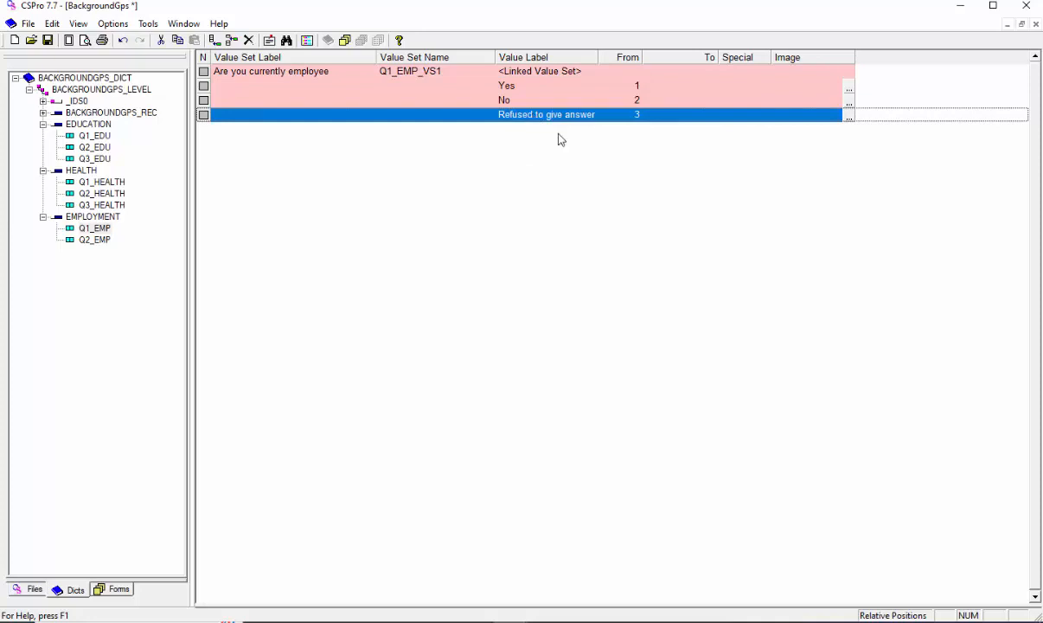
- Check the "Refused to give answer" code in the other linked items, and look at the value sets of Q2_EDU, Q2_HEALTH, Q3_HEALTH and Q2_EMP
left_click(96, 137)
left_click(97, 158)
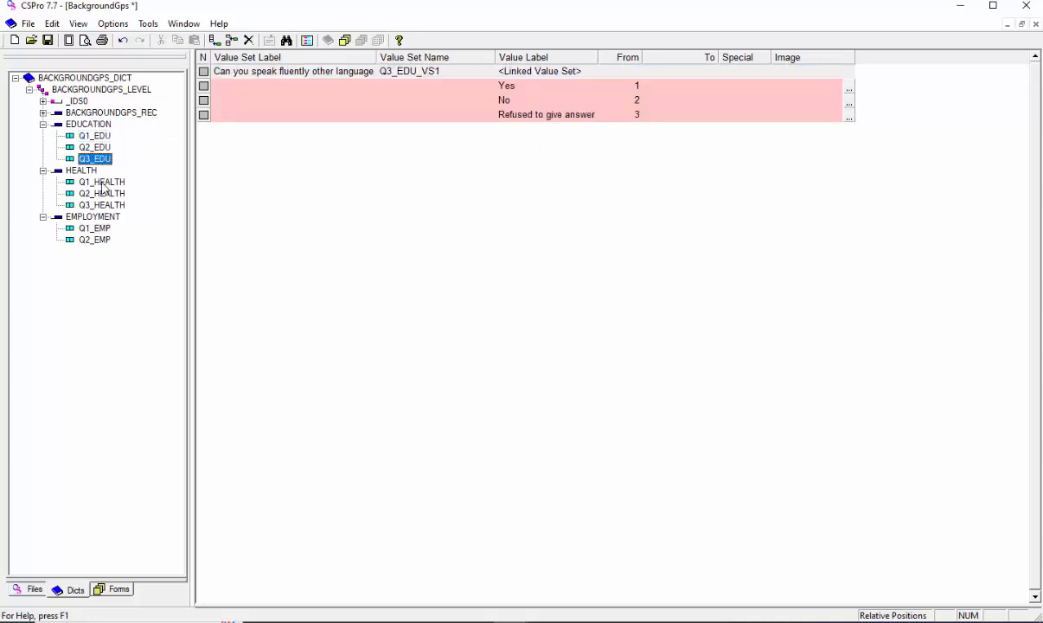
left_click(100, 183)
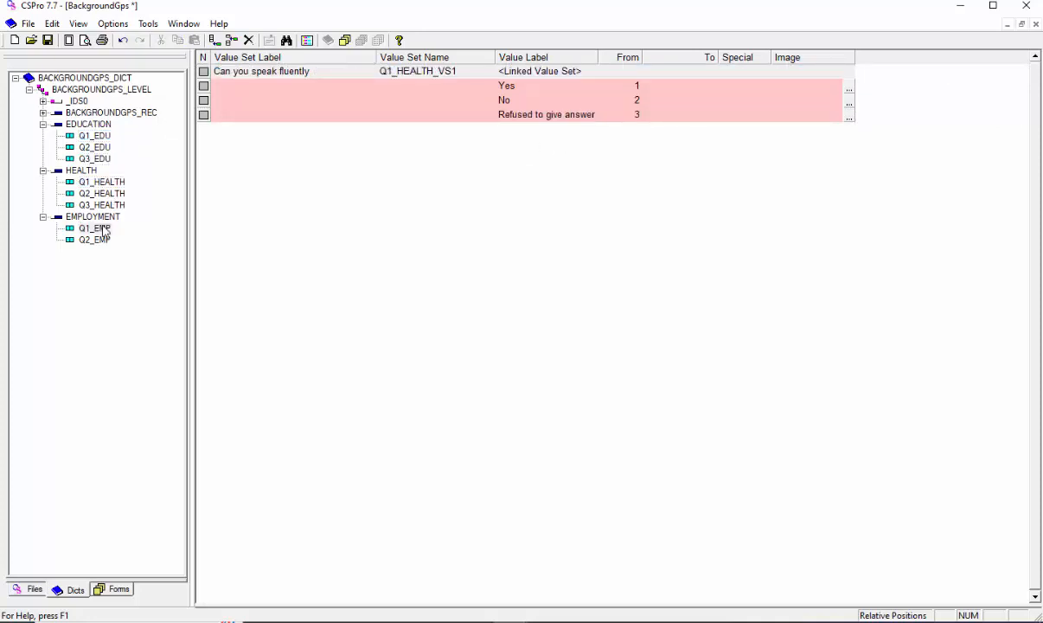
left_click(100, 229)
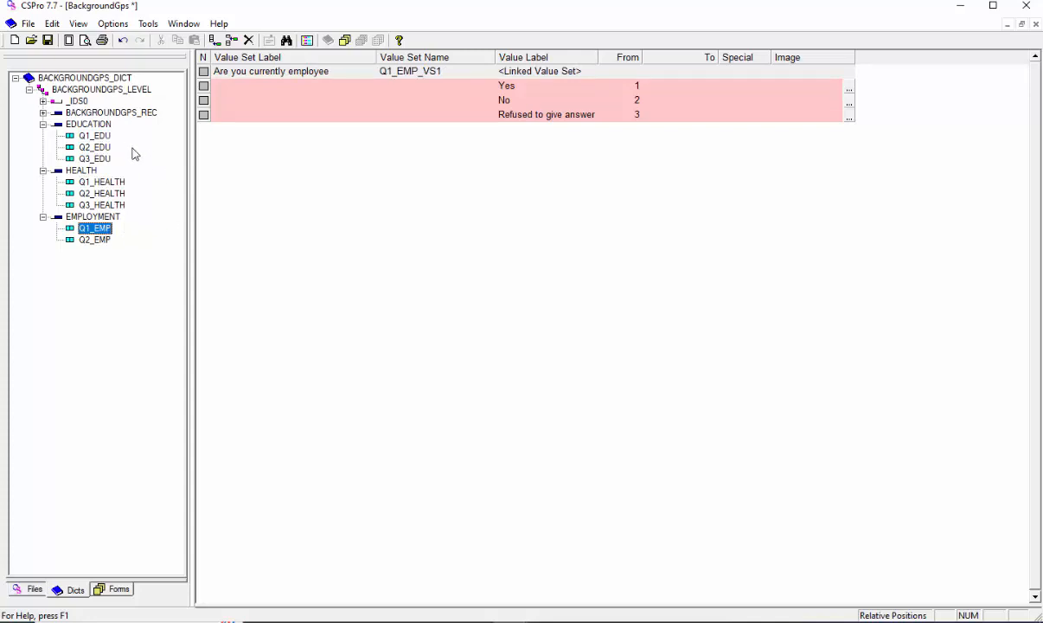
left_click(90, 148)
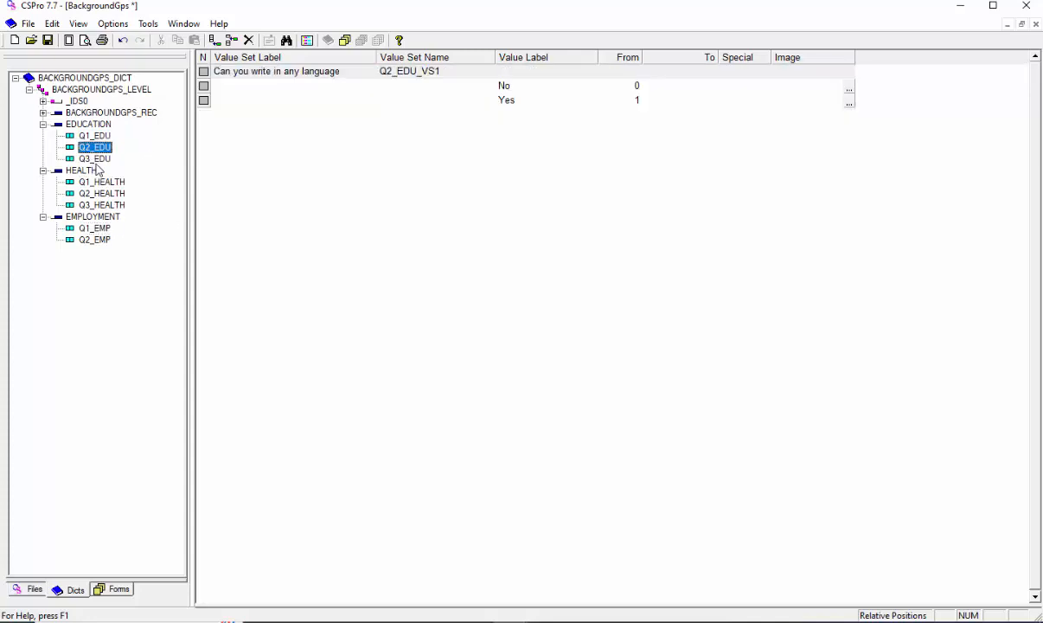
left_click(92, 192)
left_click(100, 207)
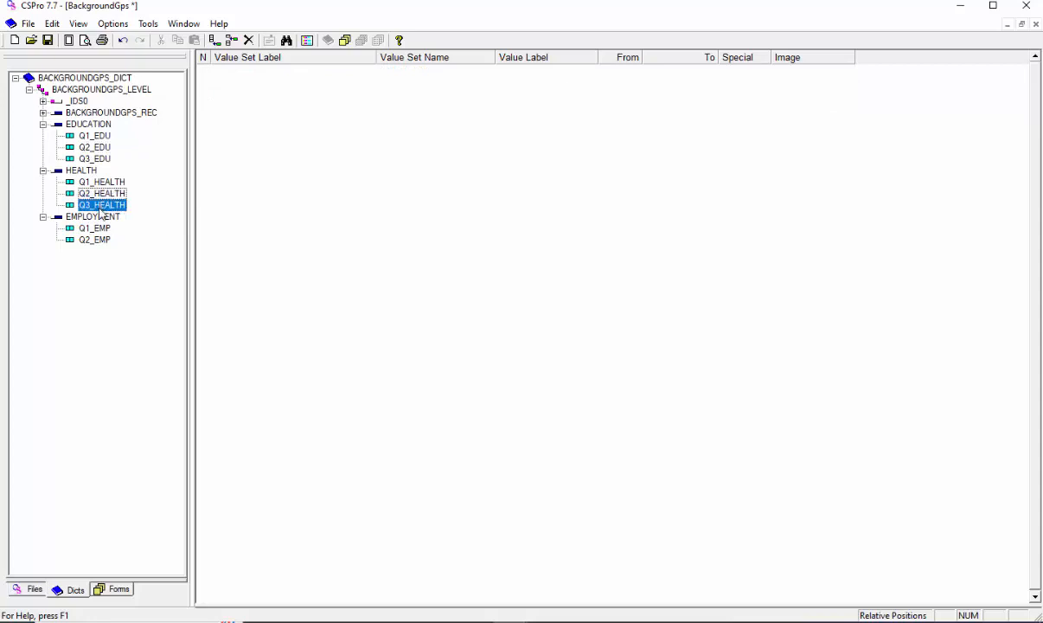
left_click(102, 240)
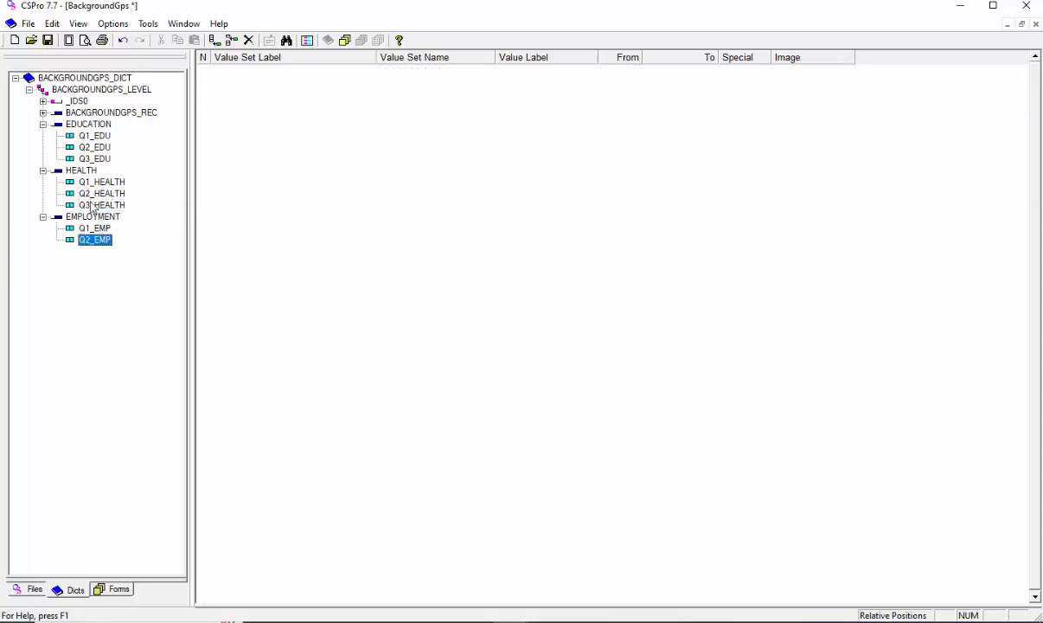
- Copy the "Can you write in any language" value set from Q2_EDU and paste it into Q2_HEALTH as a value set link
left_click(94, 147)
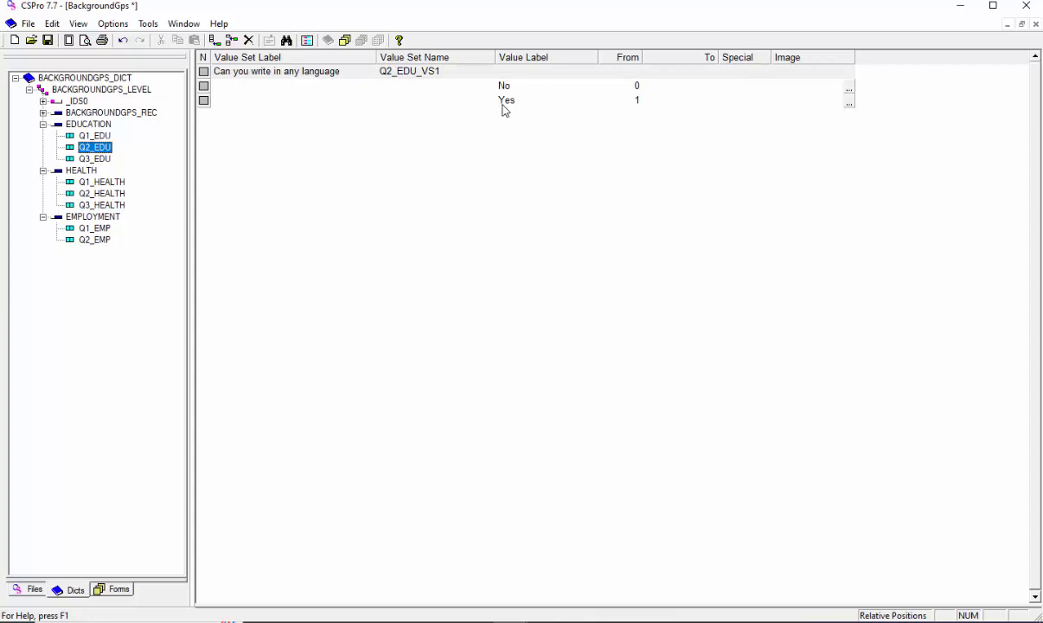
left_click(452, 76)
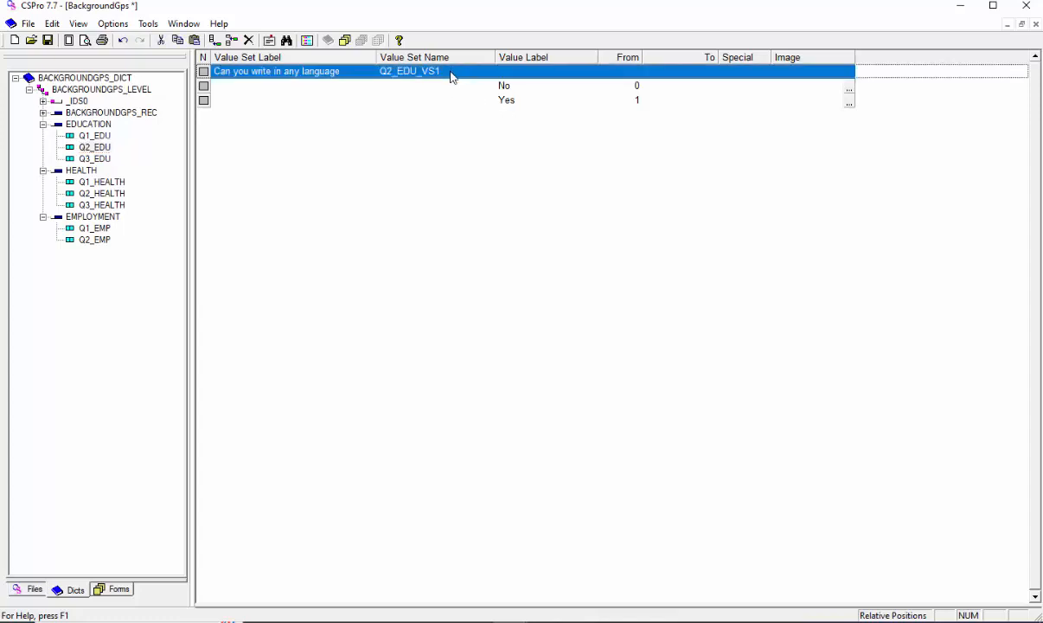
left_click(104, 194)
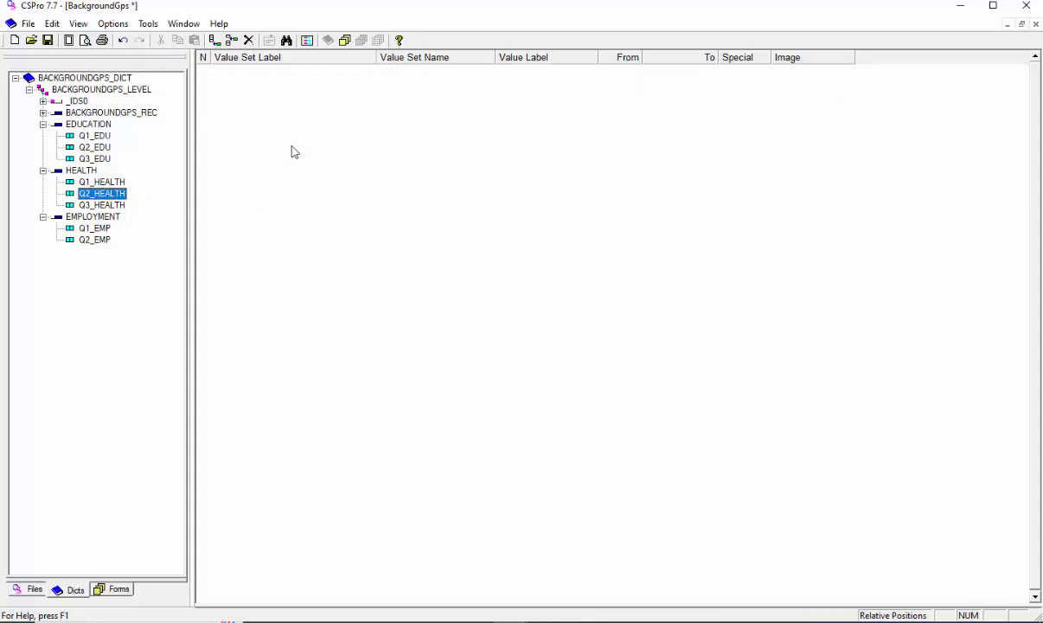
right_click(267, 136)
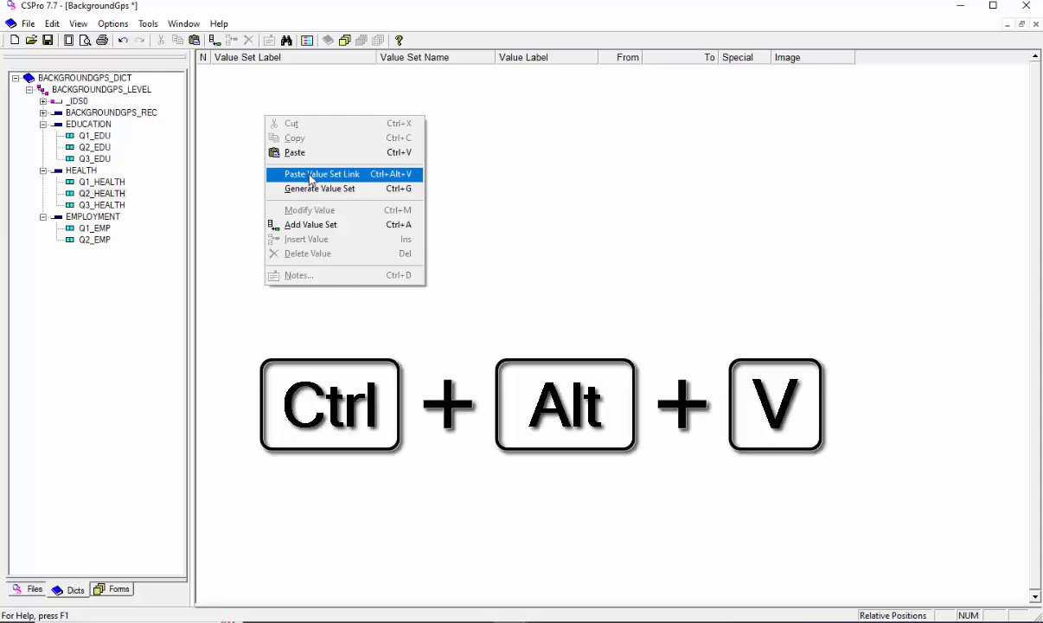
left_click(312, 180)
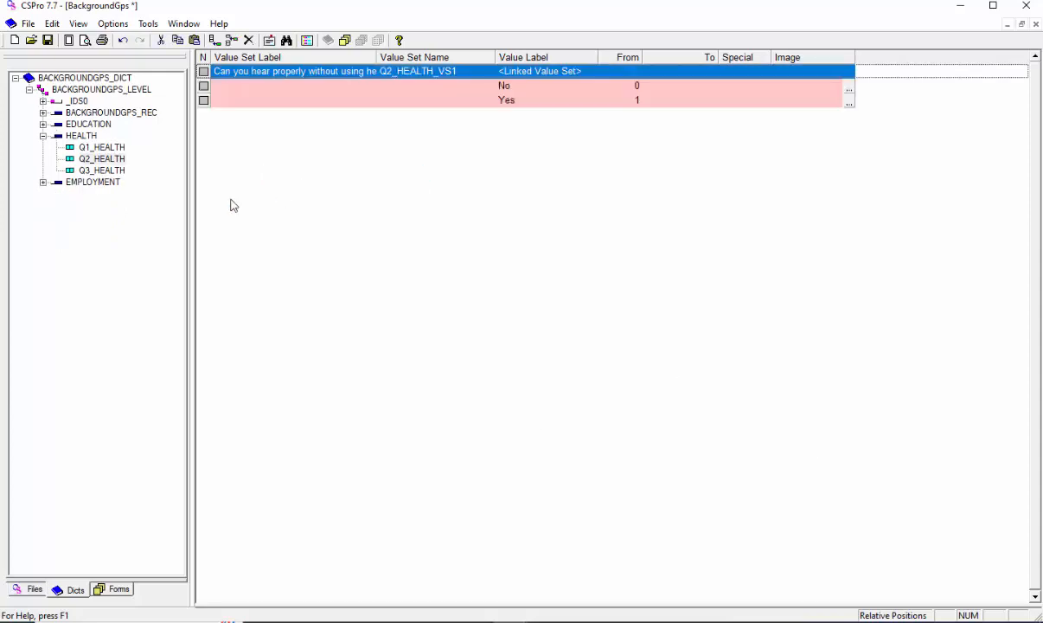
- Paste the copied Q2_EDU value set into Q2_EMP as a value set link and review the linked sets of Q2_EDU, Q2_HEALTH and Q2_EMP
left_click(47, 186)
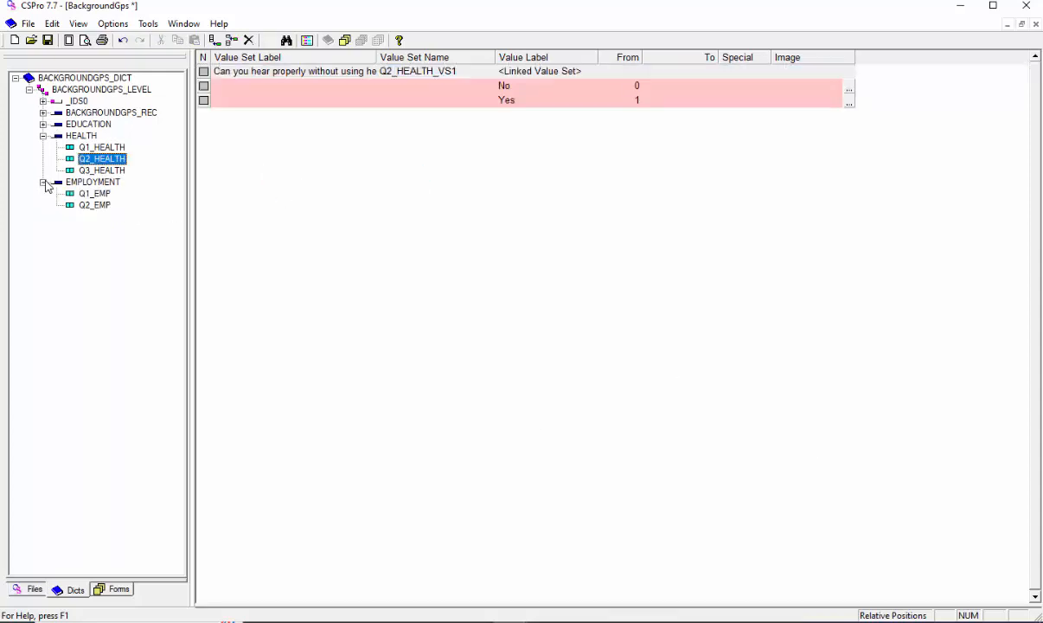
left_click(92, 208)
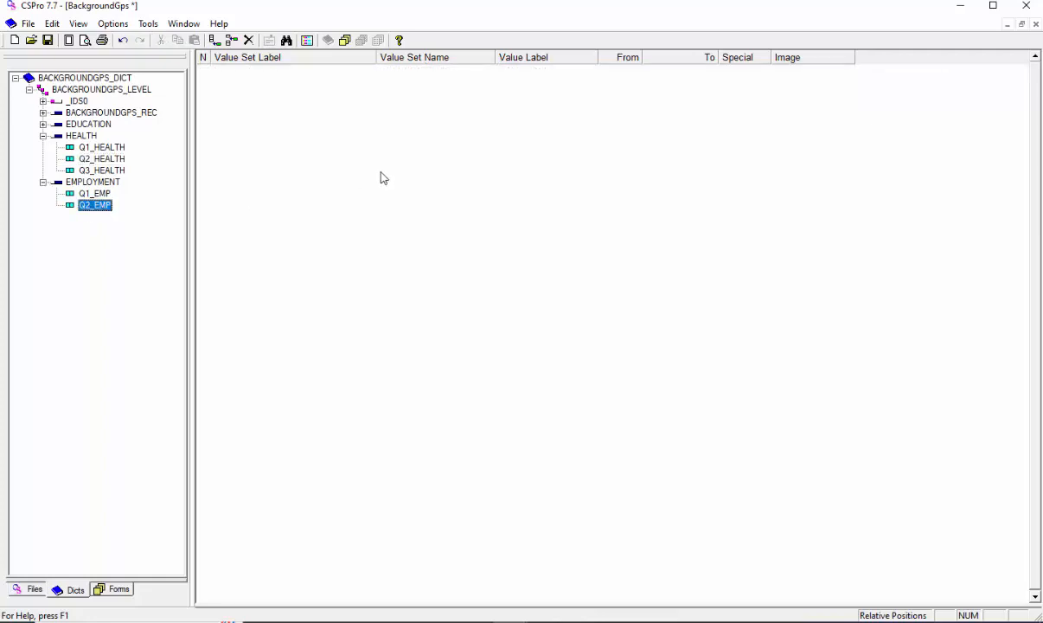
right_click(329, 152)
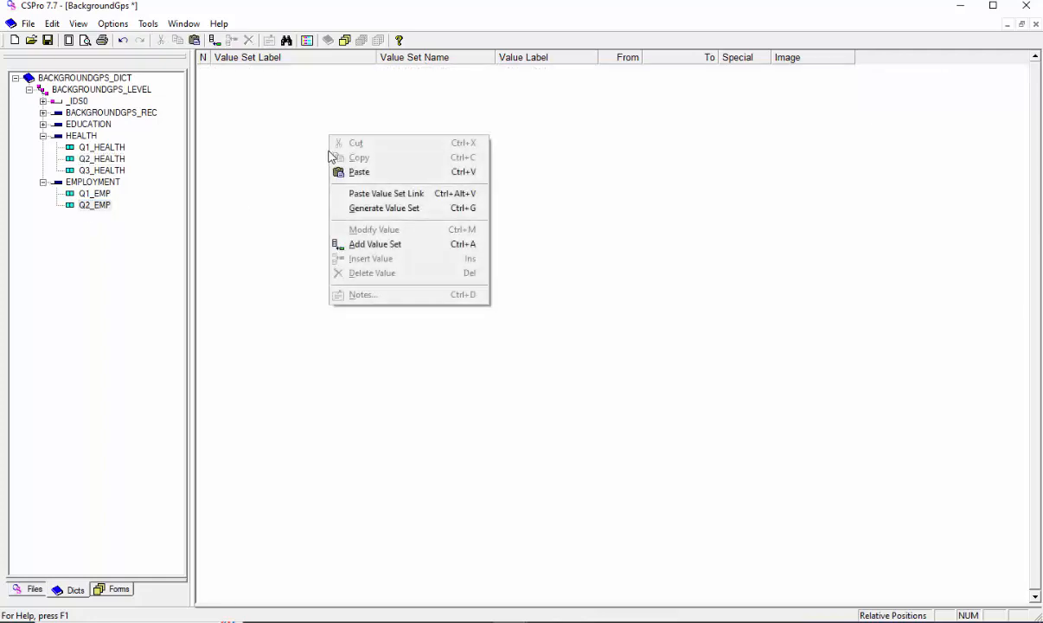
left_click(378, 196)
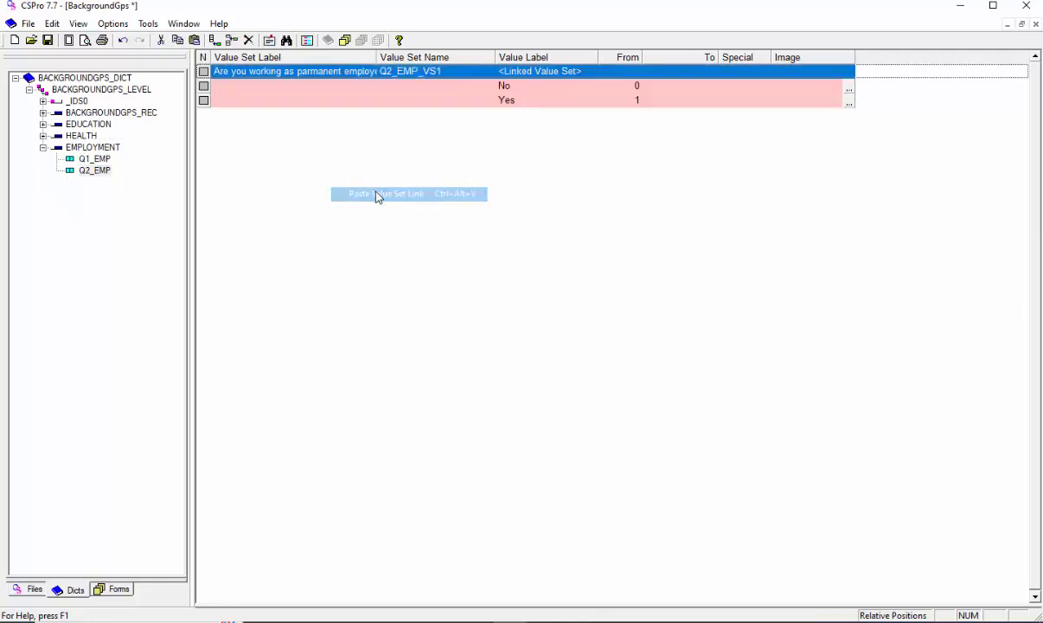
left_click(42, 125)
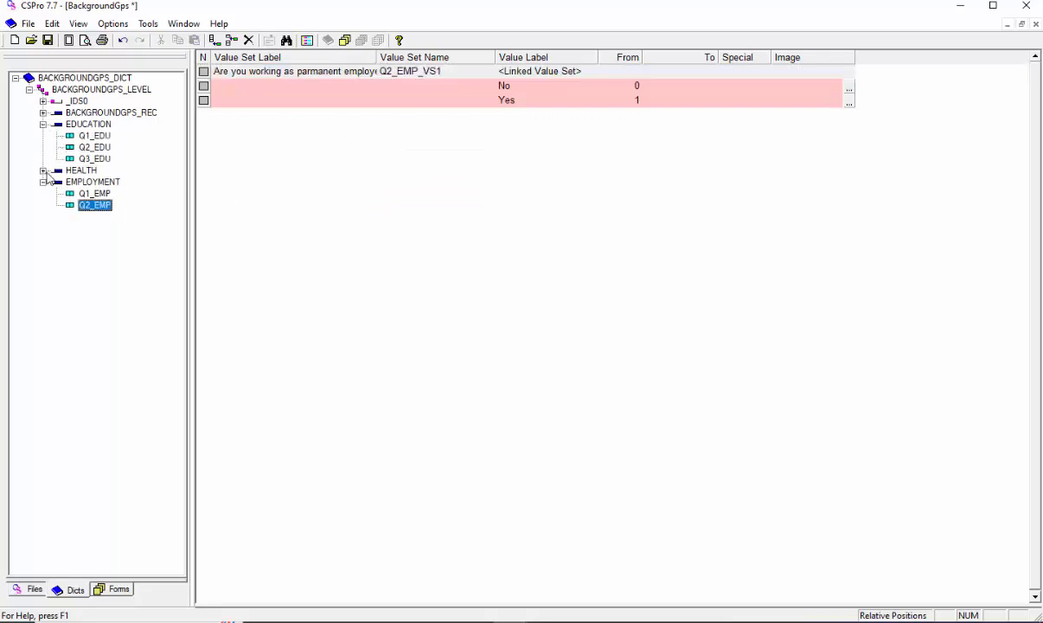
left_click(43, 171)
left_click(96, 148)
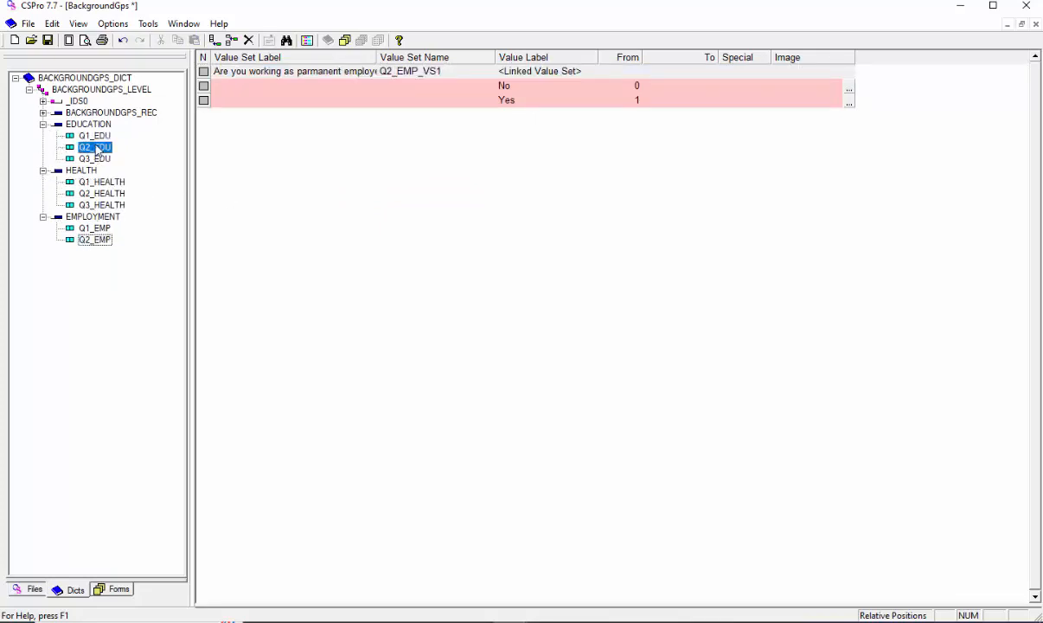
left_click(104, 194)
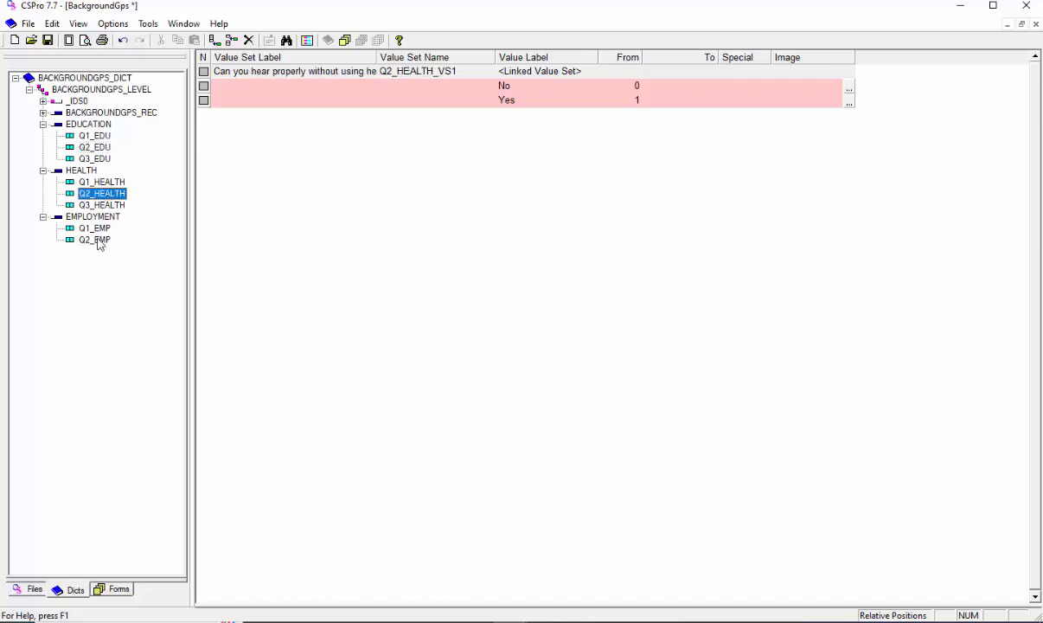
left_click(97, 240)
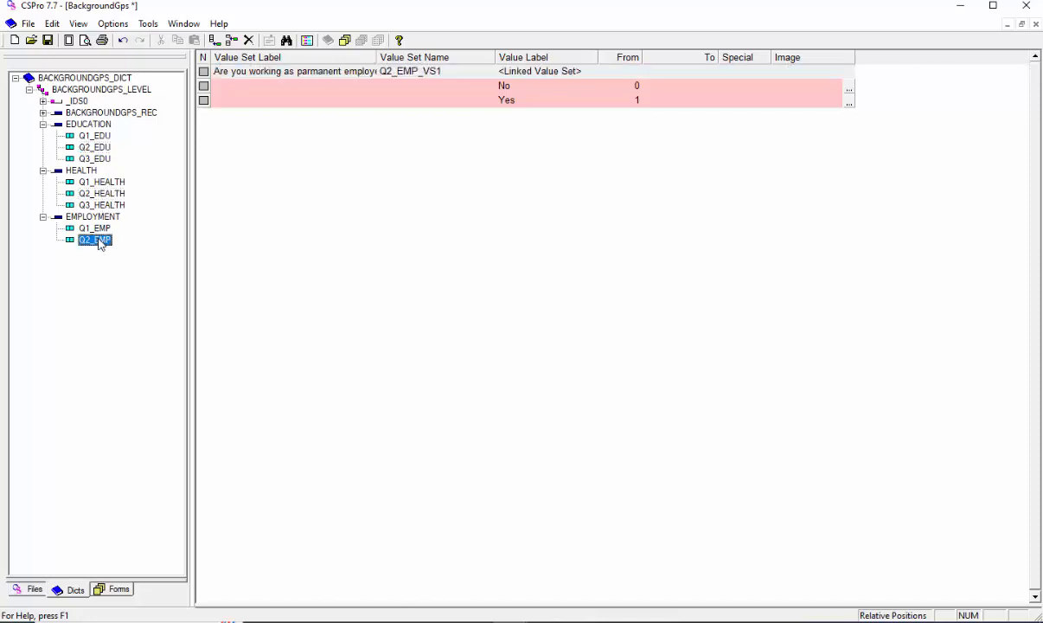
- Add a "Refused" value with code 3 below Yes in the Q2_EDU linked value set
left_click(94, 147)
left_click(534, 104)
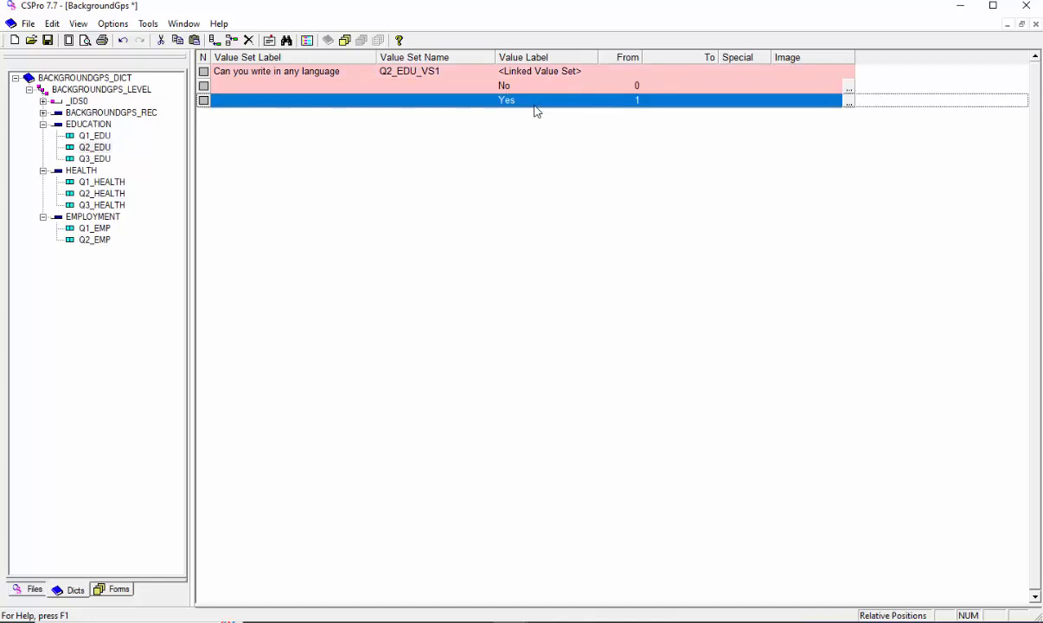
key("ctrl+a")
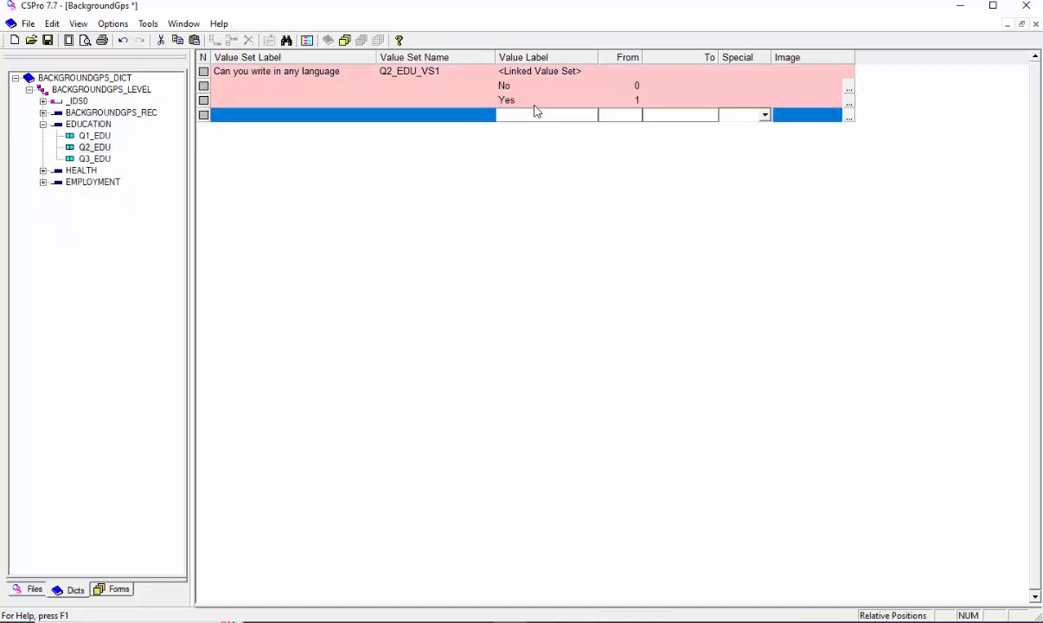
type("Refused")
key("Tab")
type("3")
key("Return")
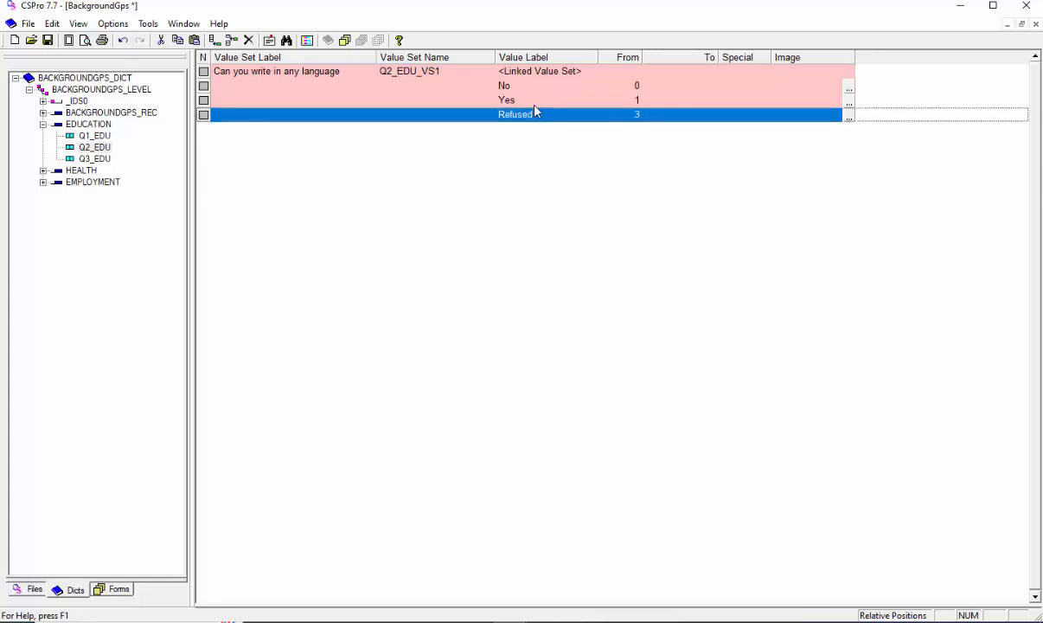
- Check the value sets of Q2_HEALTH, Q2_EMP and Q2_EDU for the added "Refused" value
left_click(43, 170)
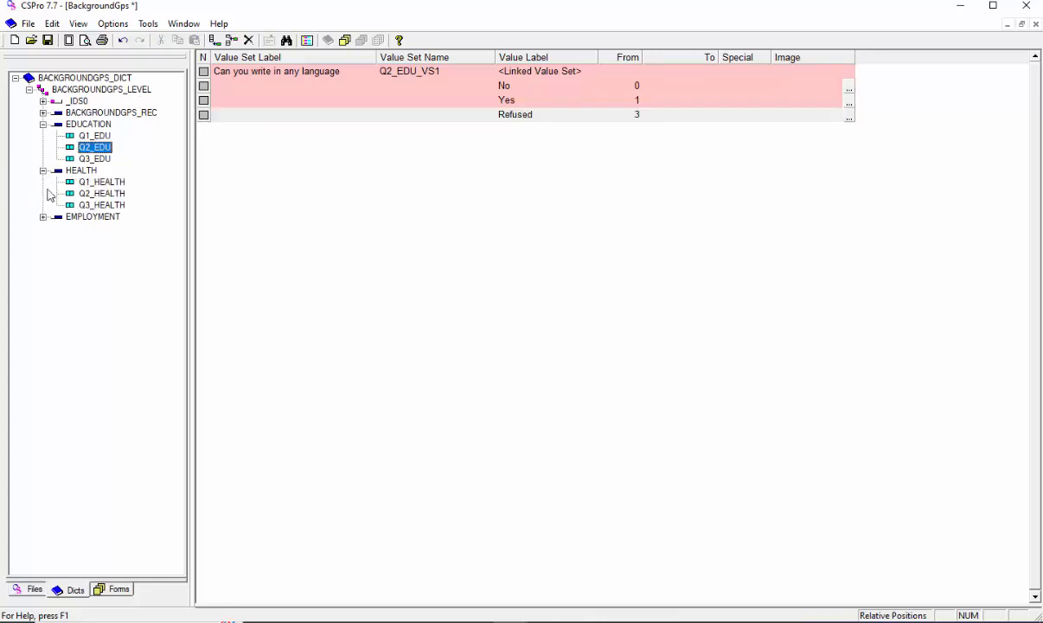
left_click(42, 216)
left_click(104, 193)
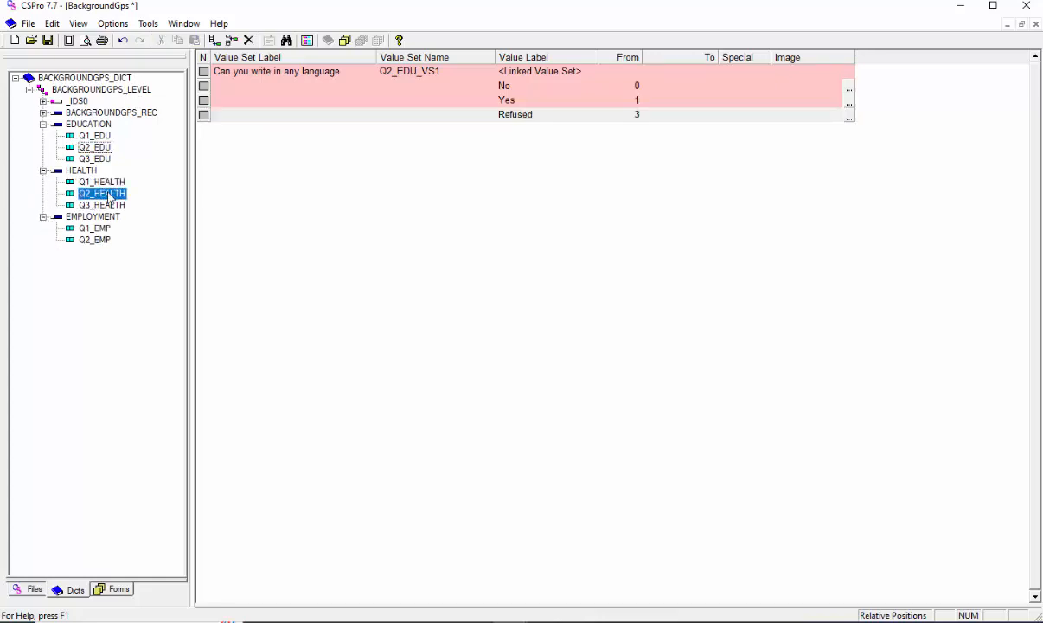
left_click(97, 240)
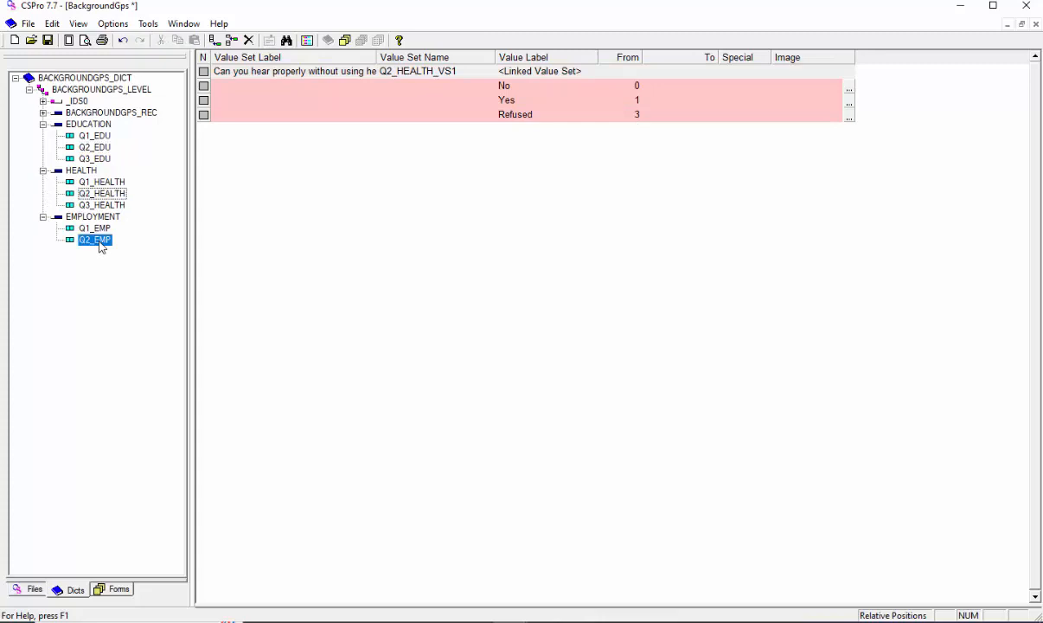
left_click(104, 192)
left_click(97, 148)
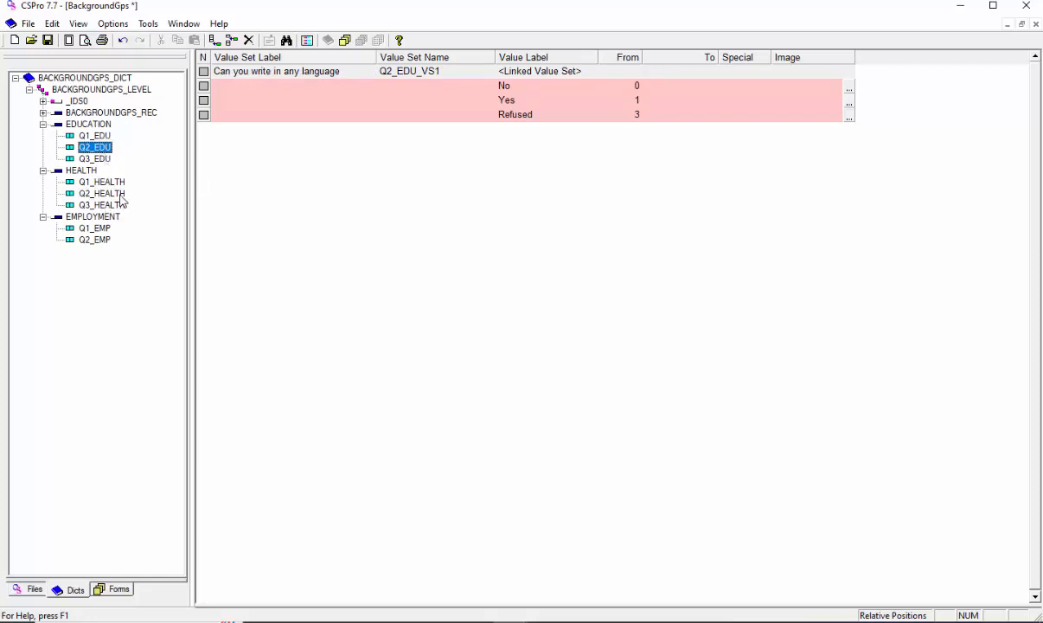
- Review the linked value sets of Q1_EDU, Q3_EDU, Q1_HEALTH and Q1_EMP
left_click(104, 136)
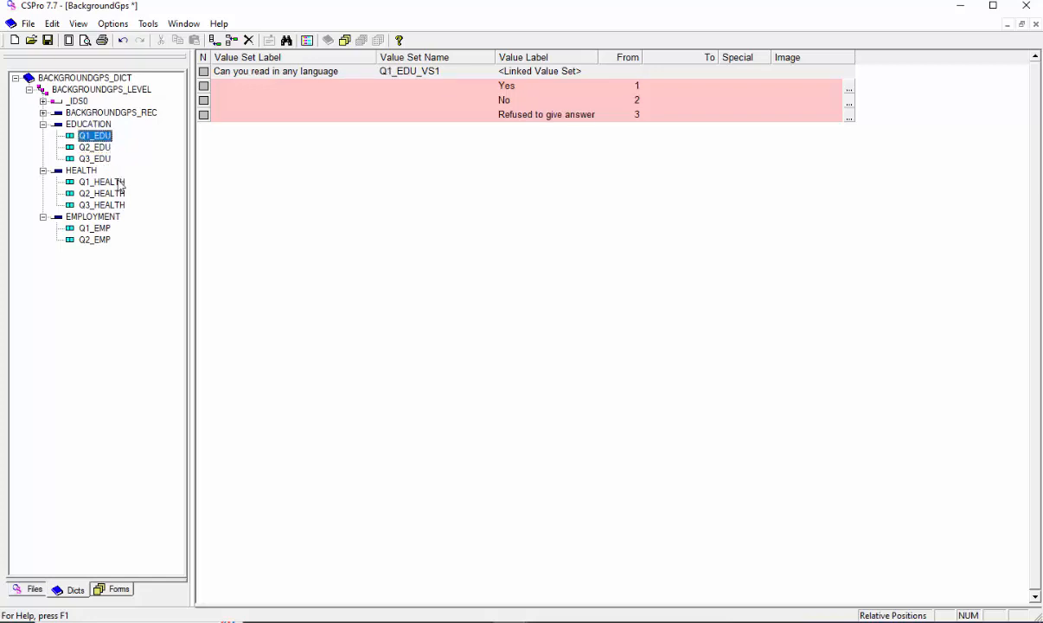
left_click(99, 159)
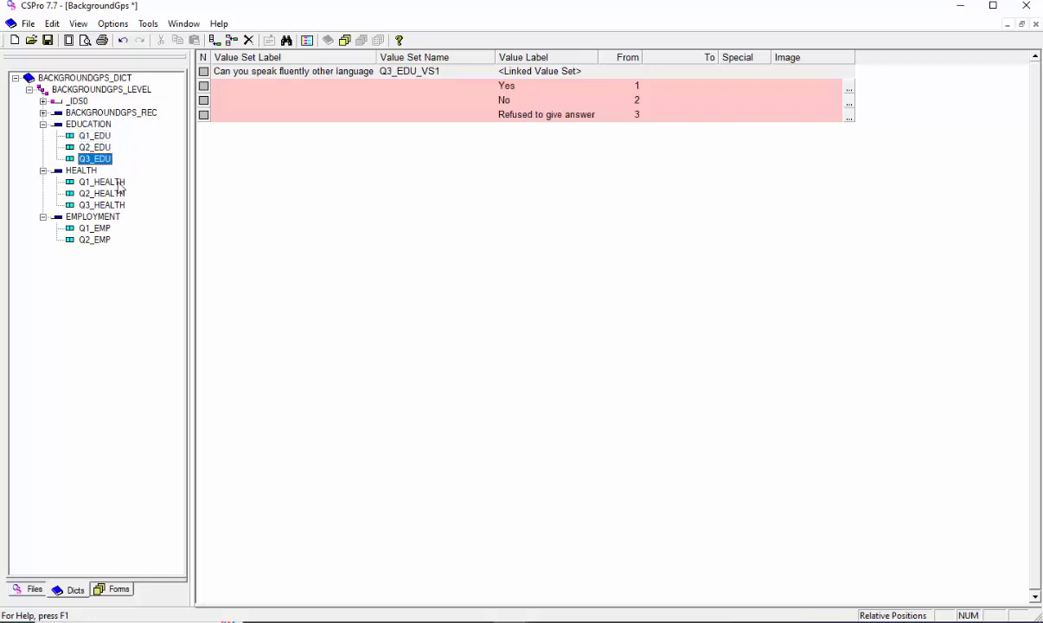
left_click(108, 183)
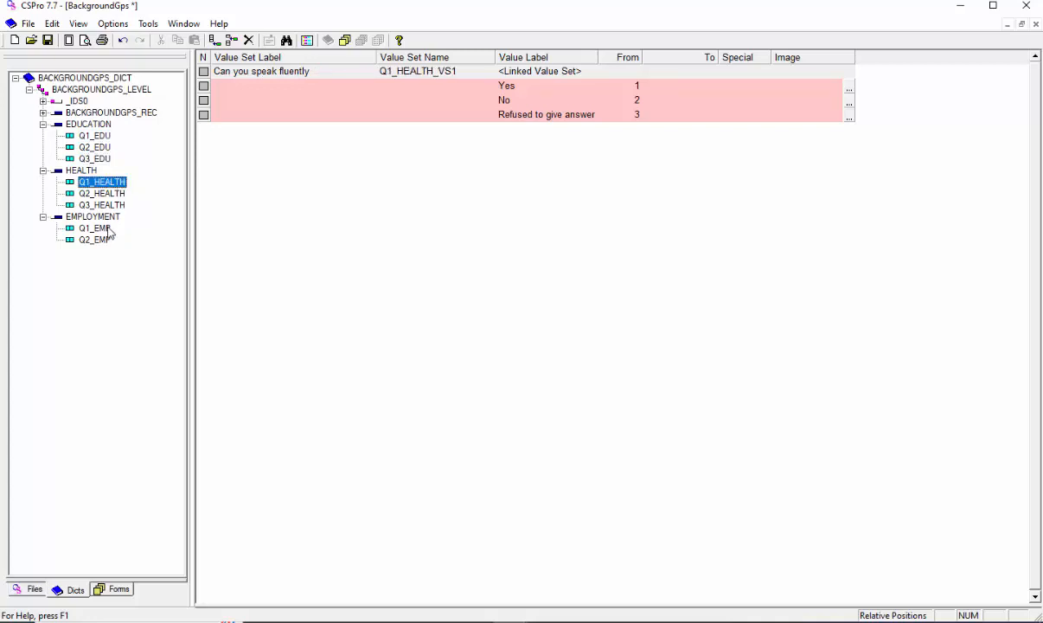
left_click(103, 229)
- Remove the value set link from the "Can you speak fluently other language" value set of Q3_EDU
key("ctrl+z")
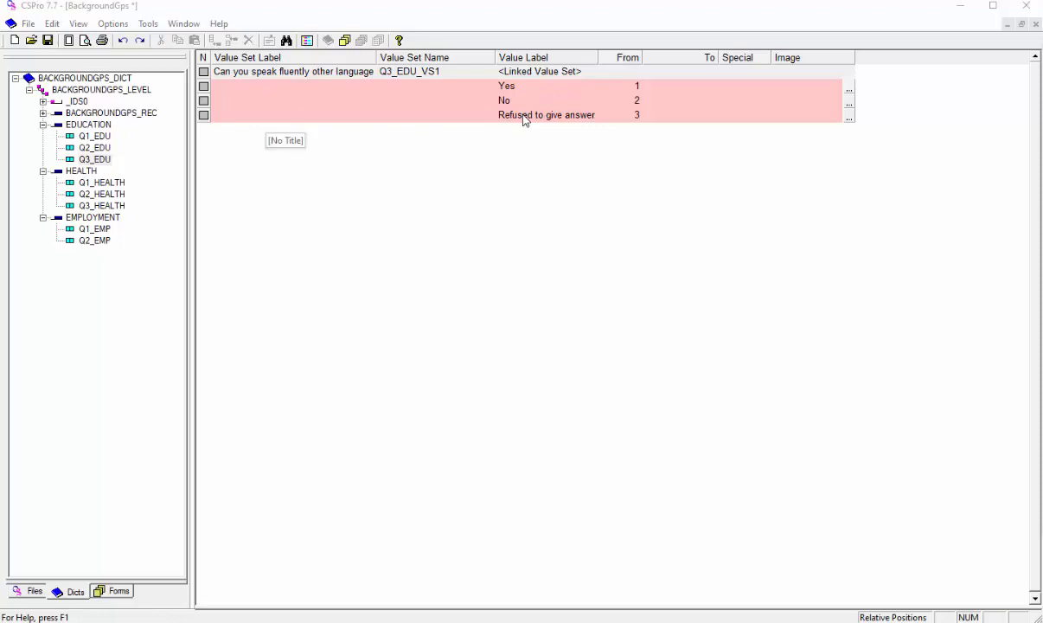
right_click(338, 166)
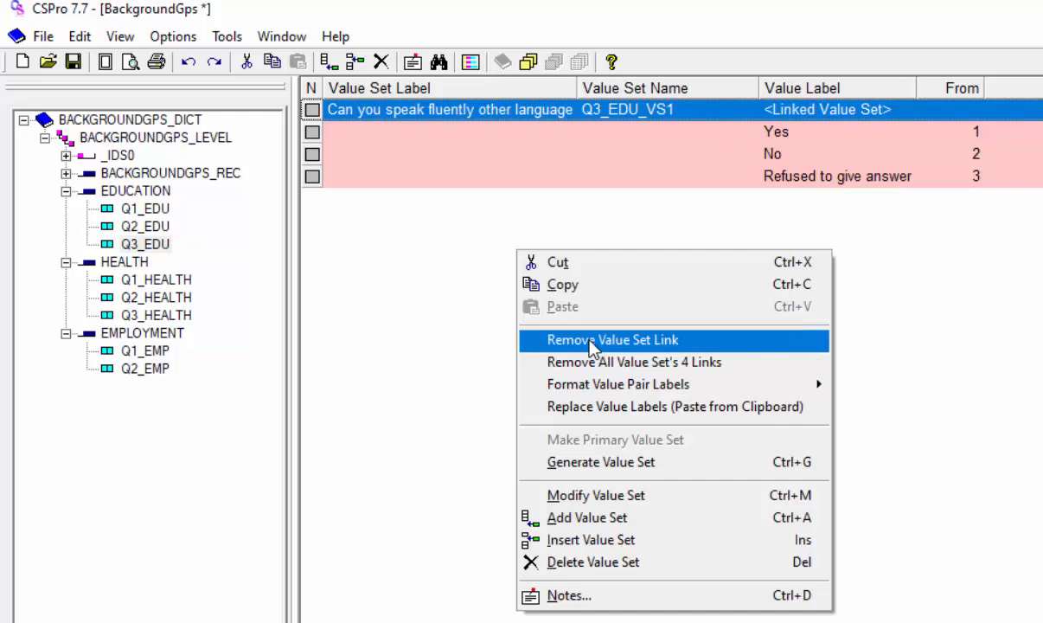
left_click(590, 347)
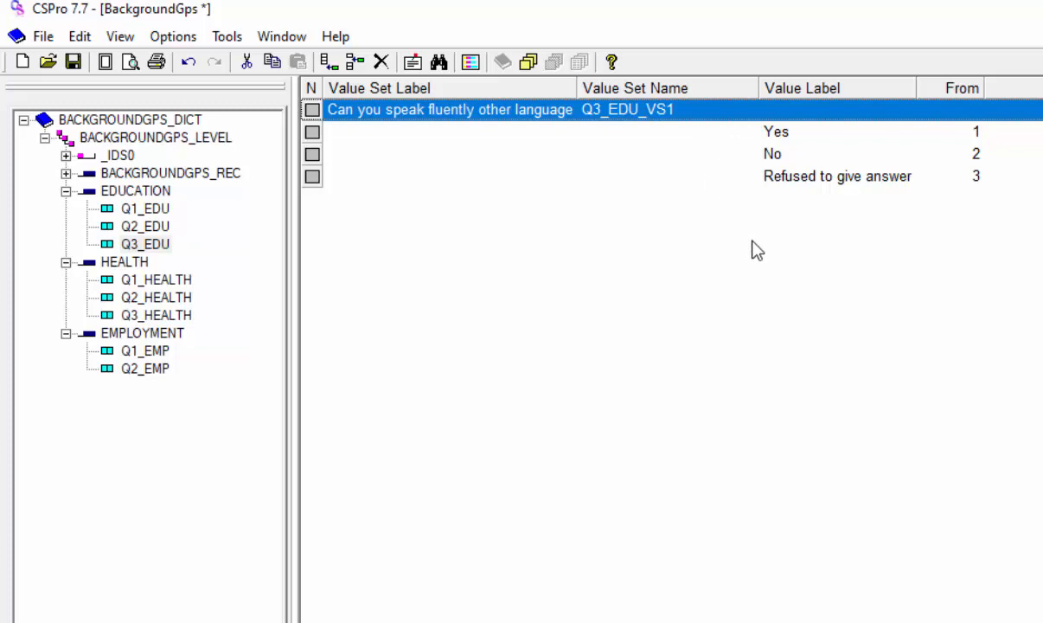
- Set the code of the "Refused to give answer" value in Q3_EDU to 8
left_click(832, 185)
double_click(829, 179)
key("Tab")
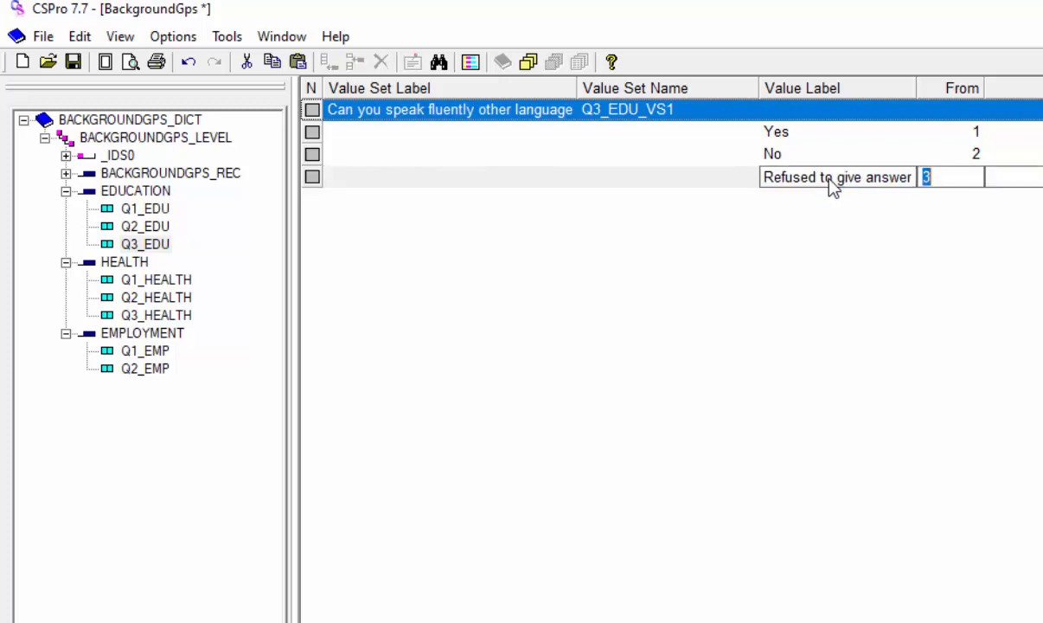
type("8")
key("Return")
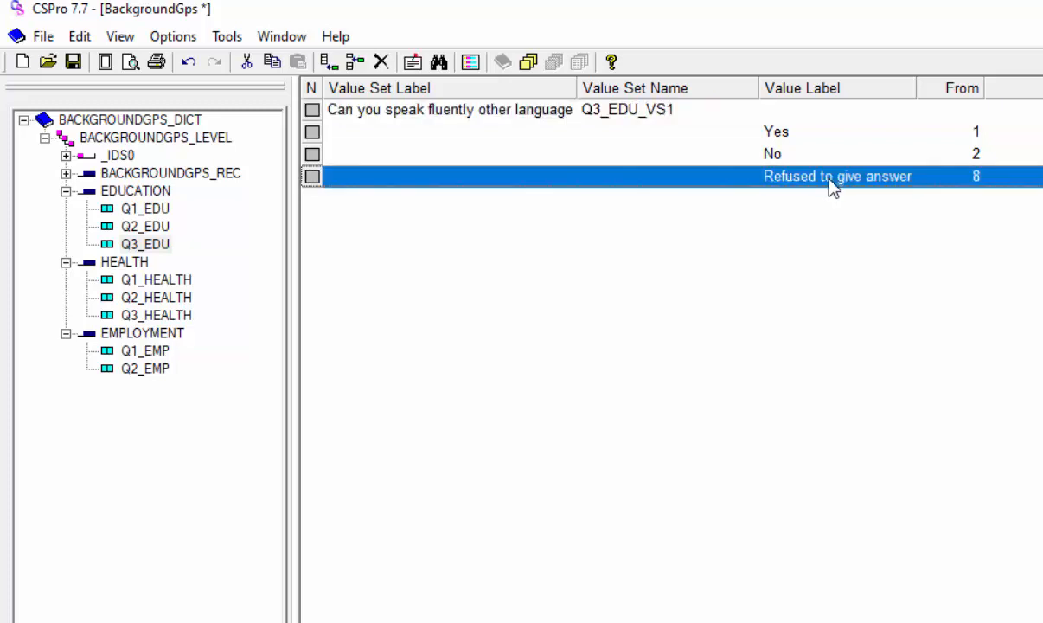
- Check the "Refused to give answer" code in the value sets of Q1_EDU, Q1_HEALTH, Q1_EMP and Q3_EDU
left_click(144, 209)
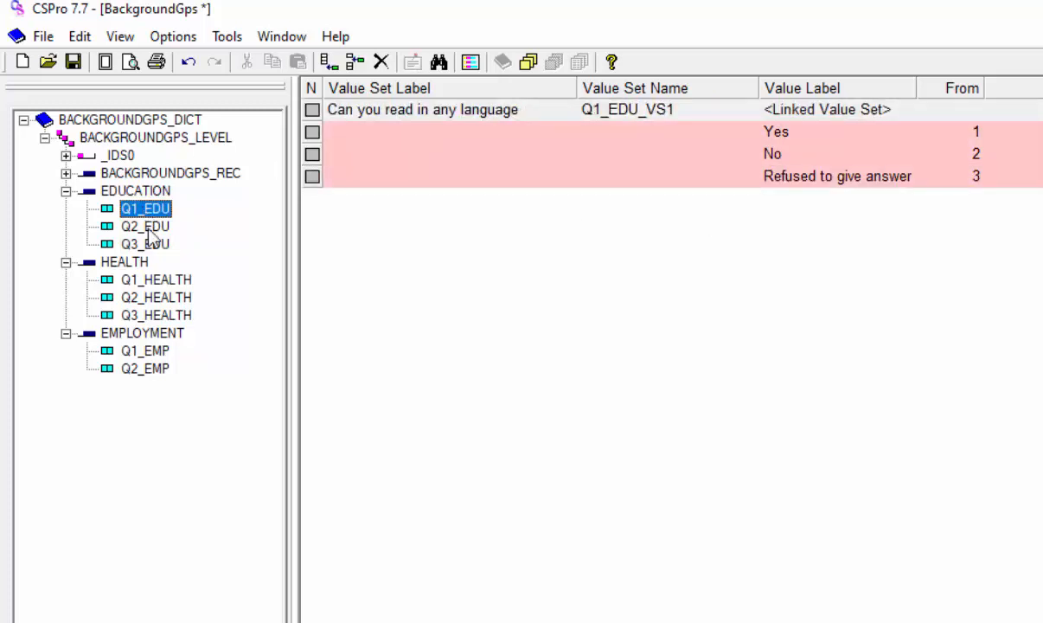
left_click(166, 285)
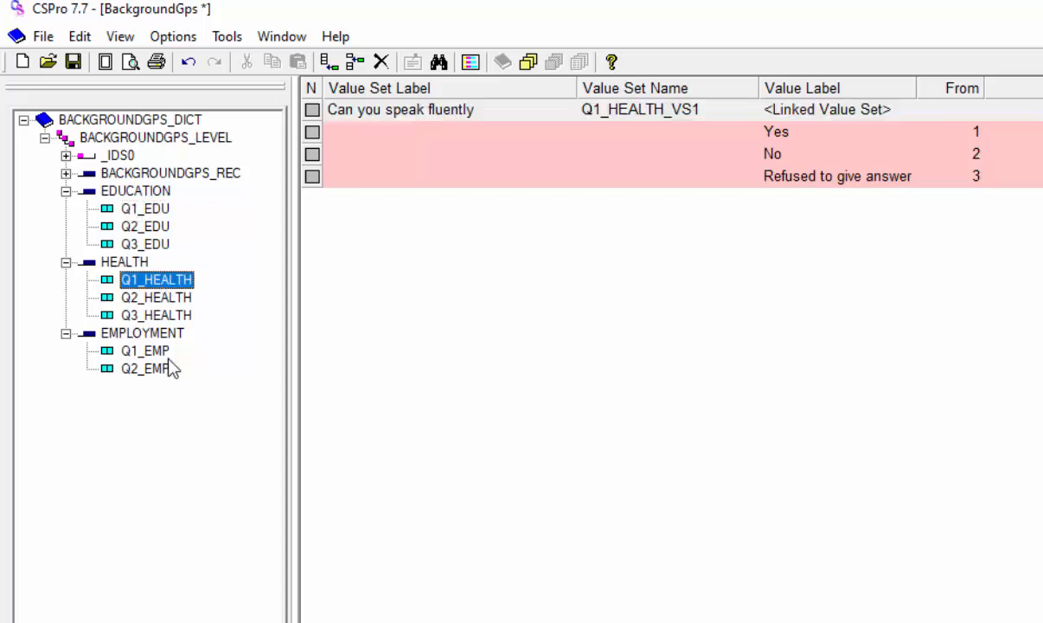
left_click(161, 351)
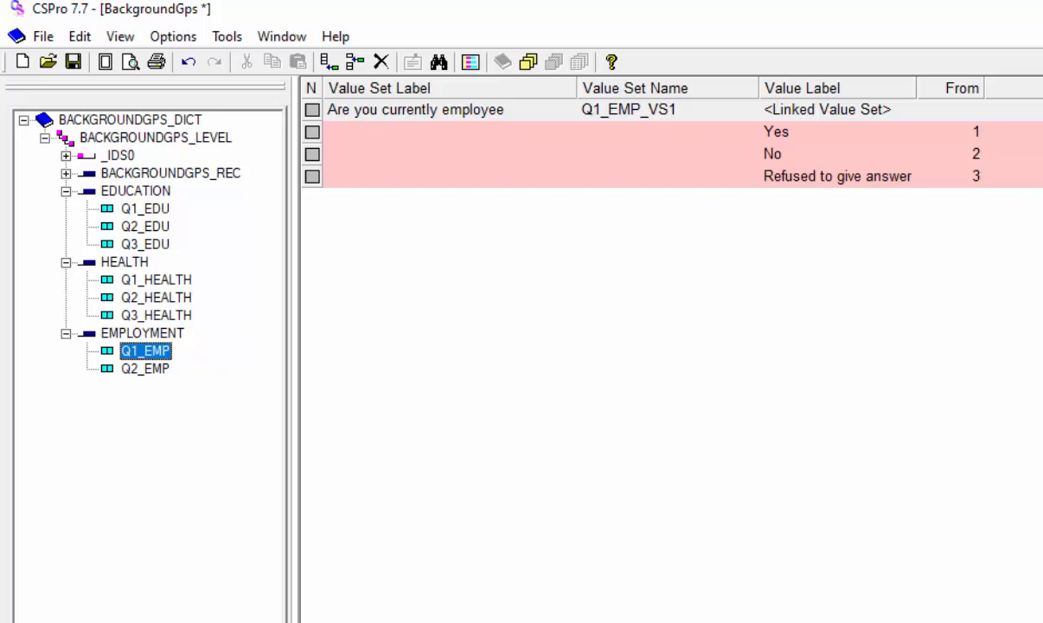
left_click(145, 243)
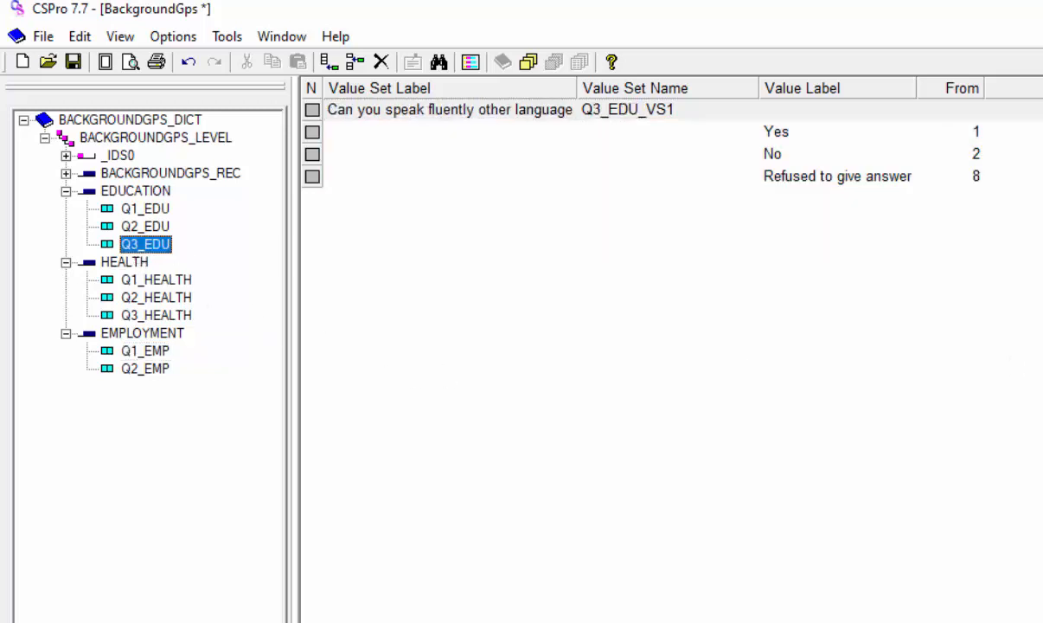